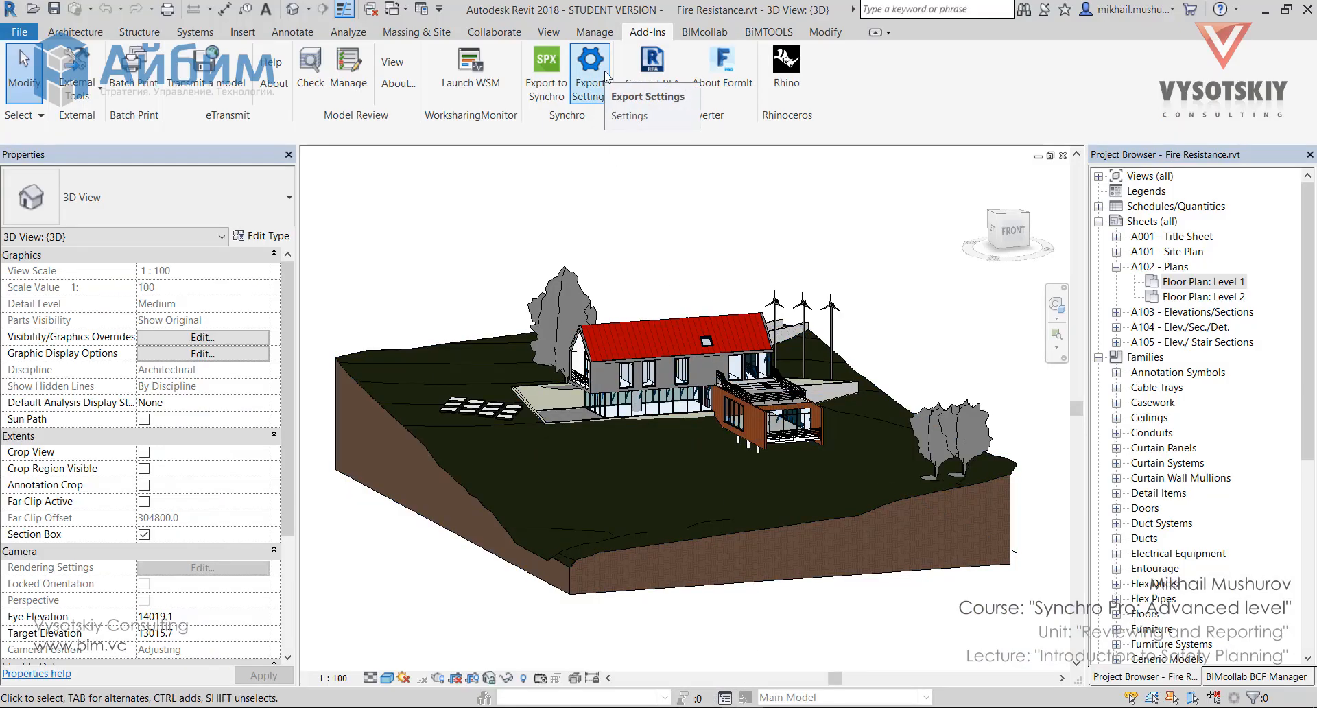
Review the Export Workspaces option in the Synchro export settings and close the settings.
click(590, 72)
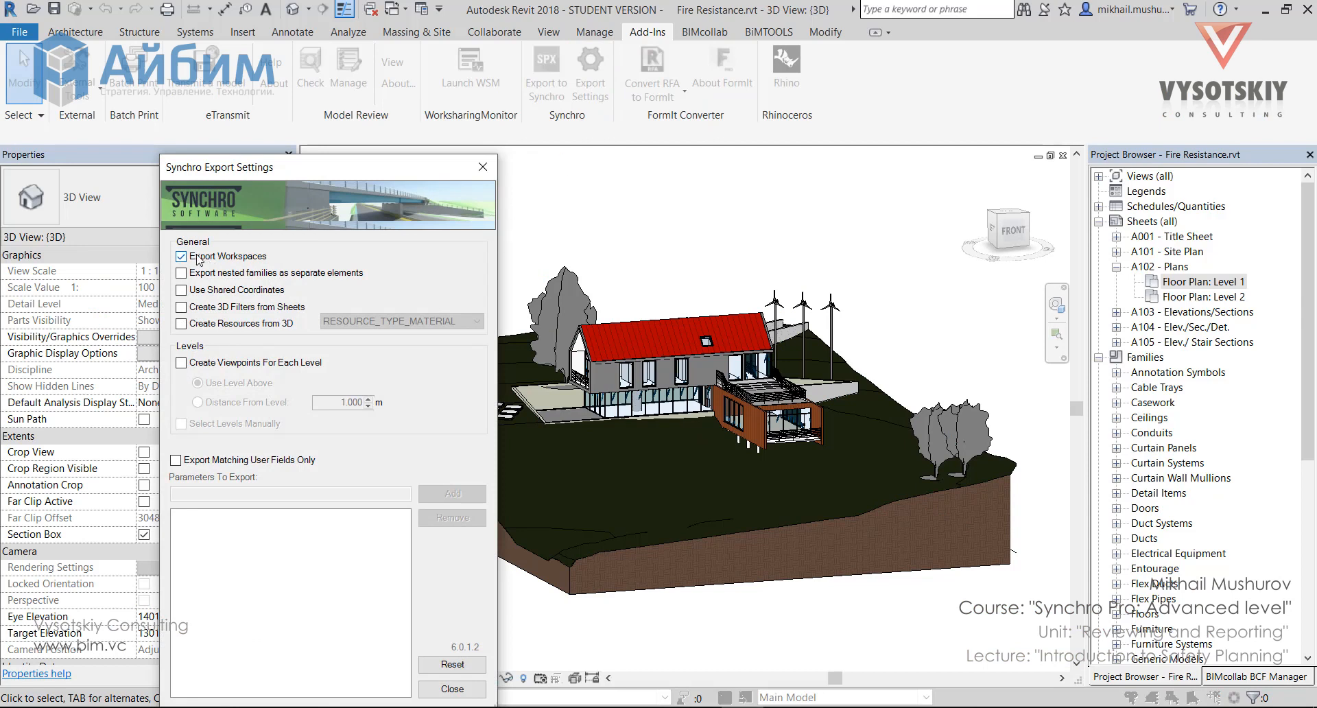
key(Escape)
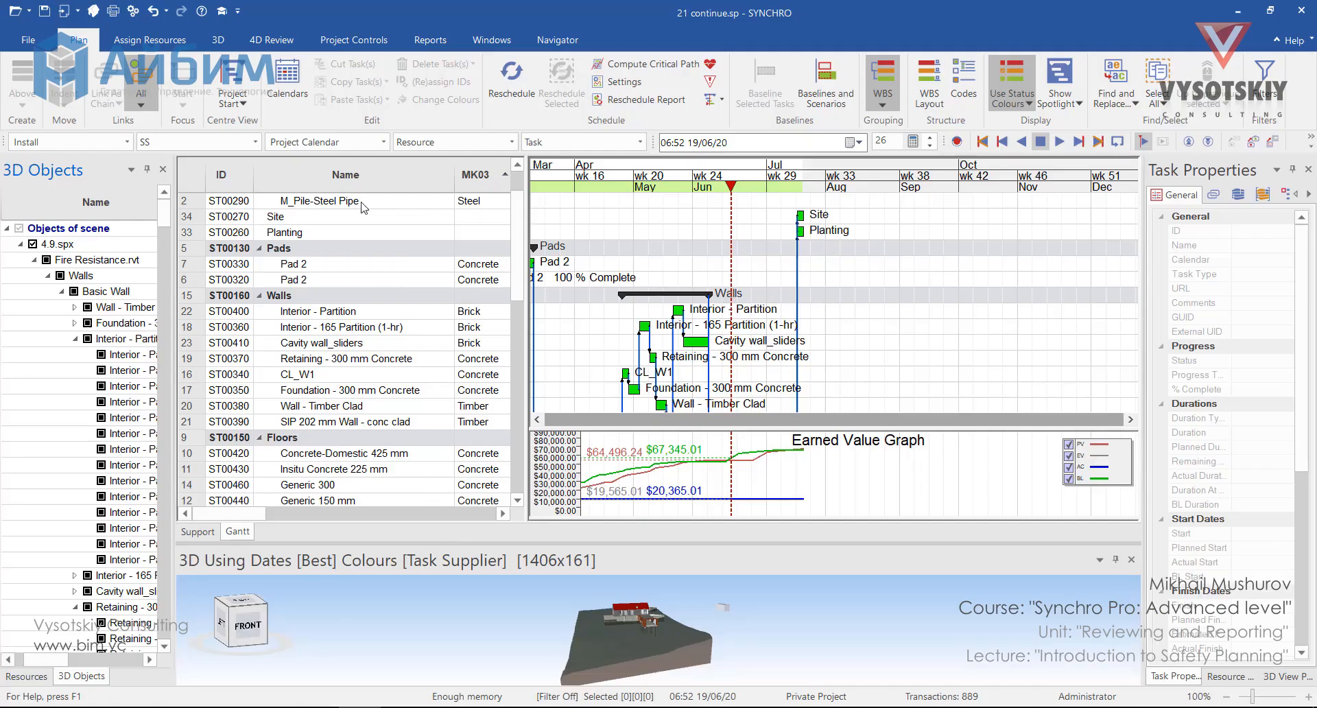
Switch to Synchro and delete the Workspaces.spx entry from the objects of scene.
click(558, 40)
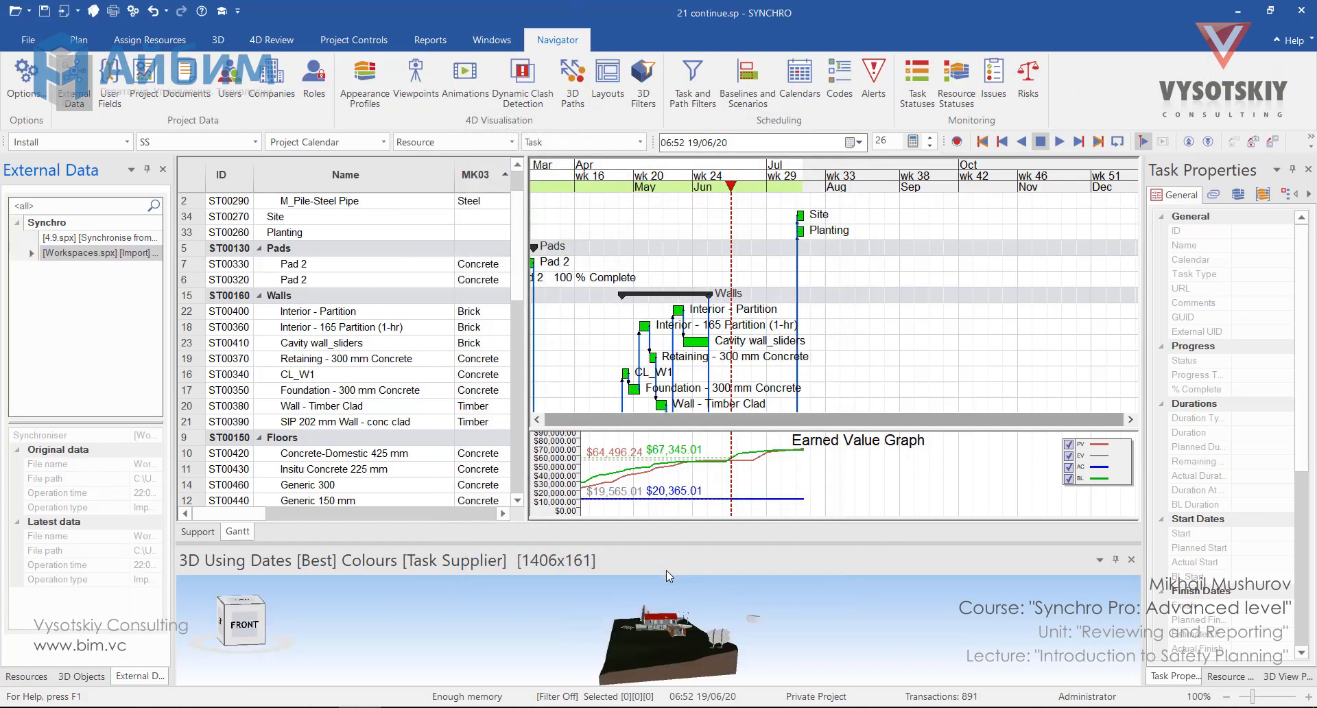
click(75, 677)
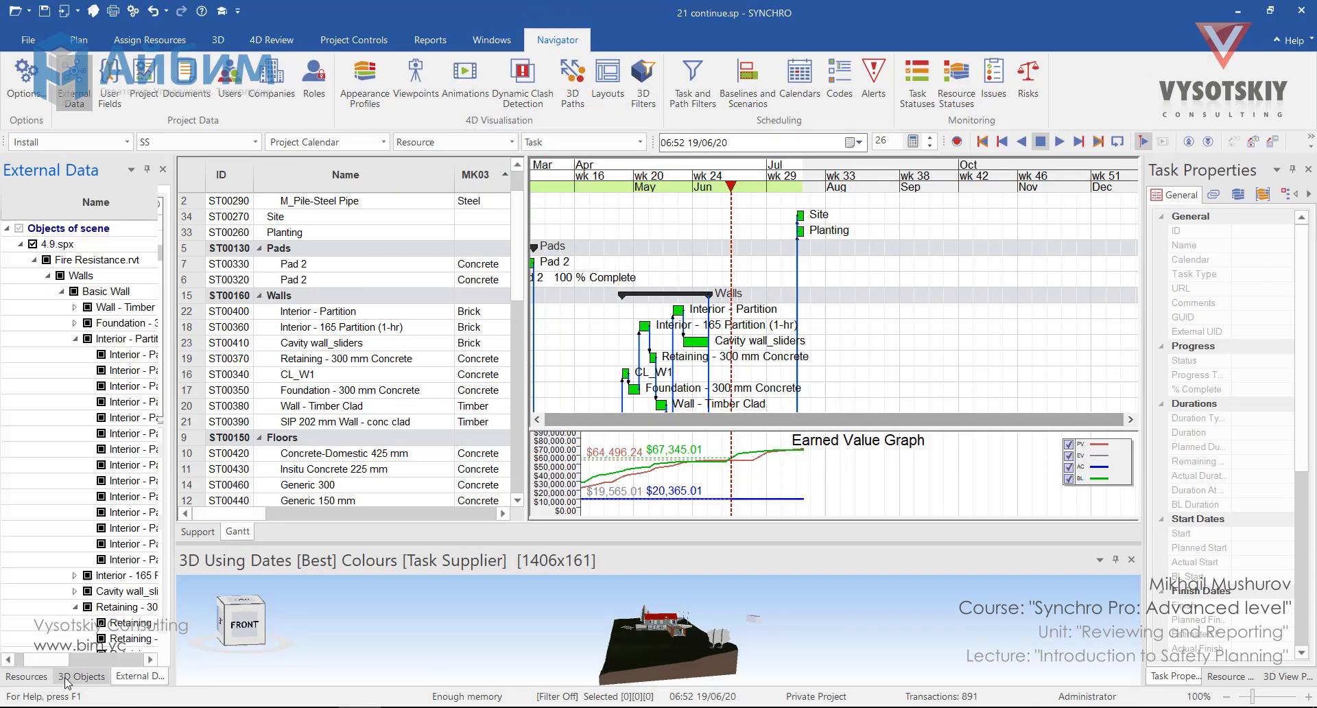
click(20, 244)
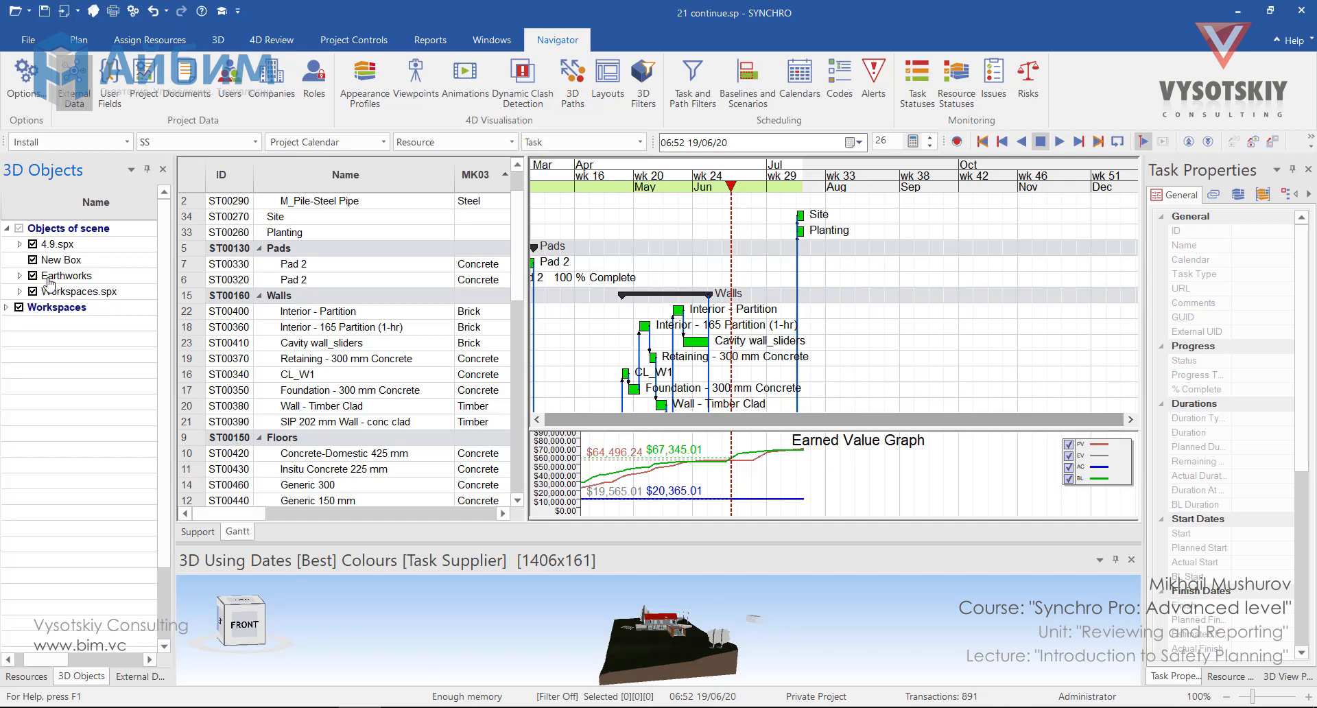
click(65, 294)
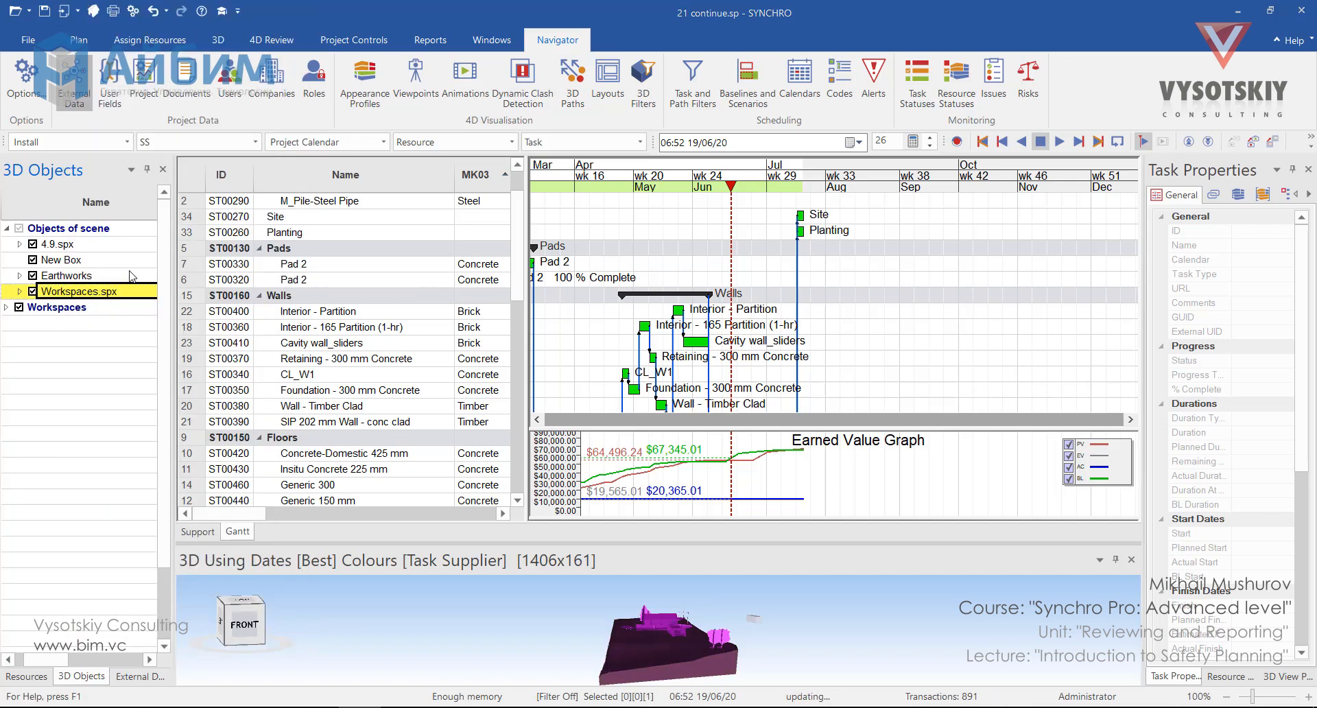
key(Delete)
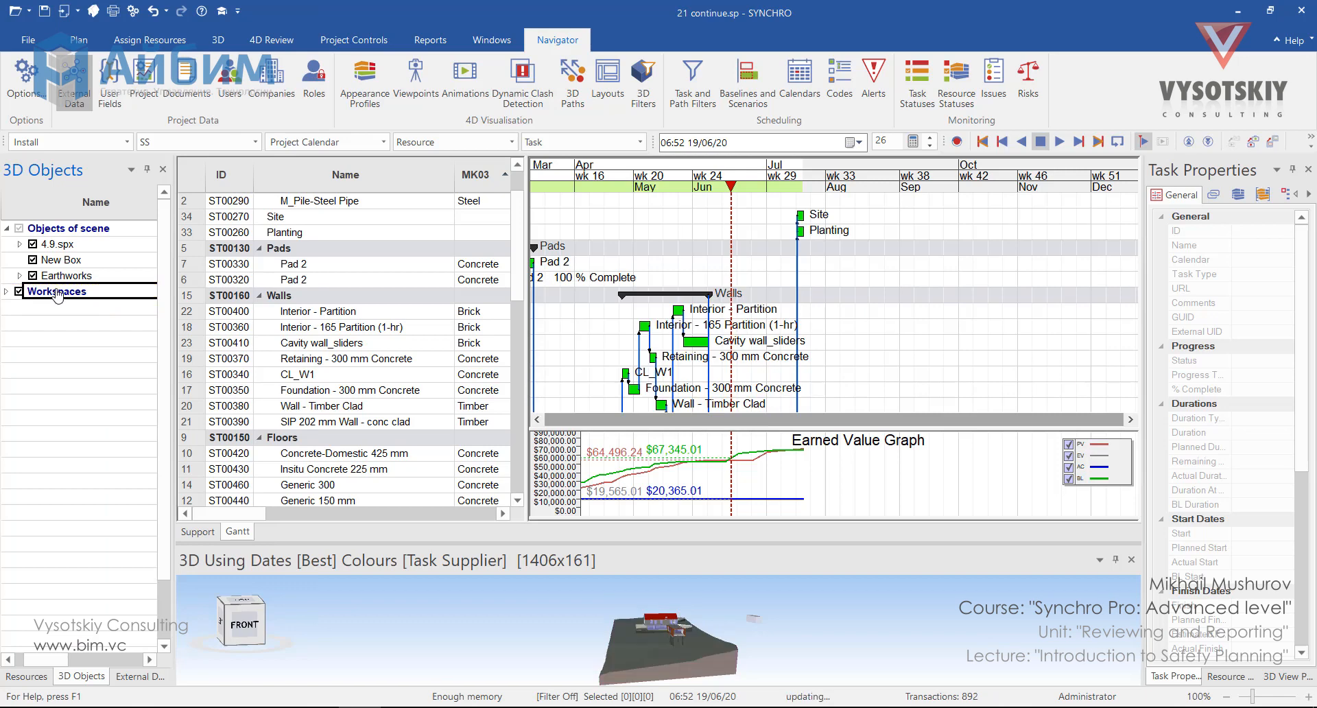
Filter the 3D view to show only the spaces of Workspaces.spx, inspect them and clear the selection.
double_click(57, 293)
click(44, 308)
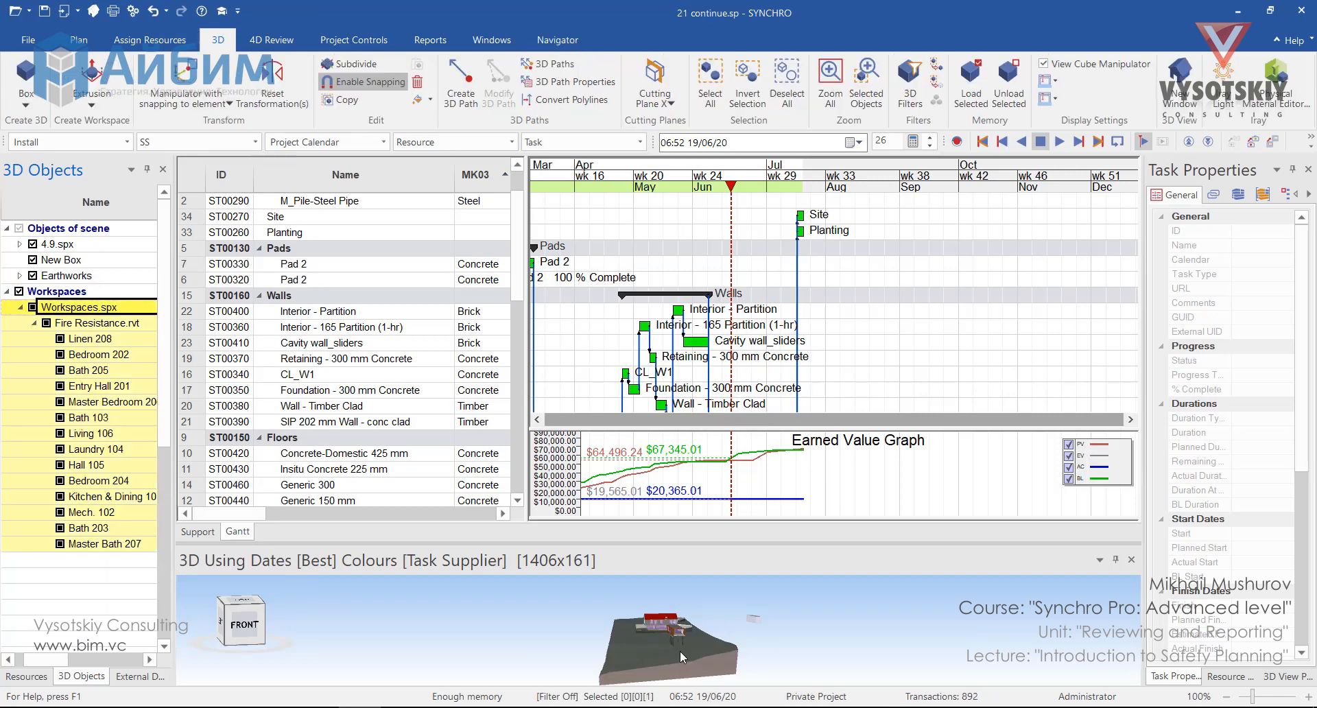
right_click(670, 624)
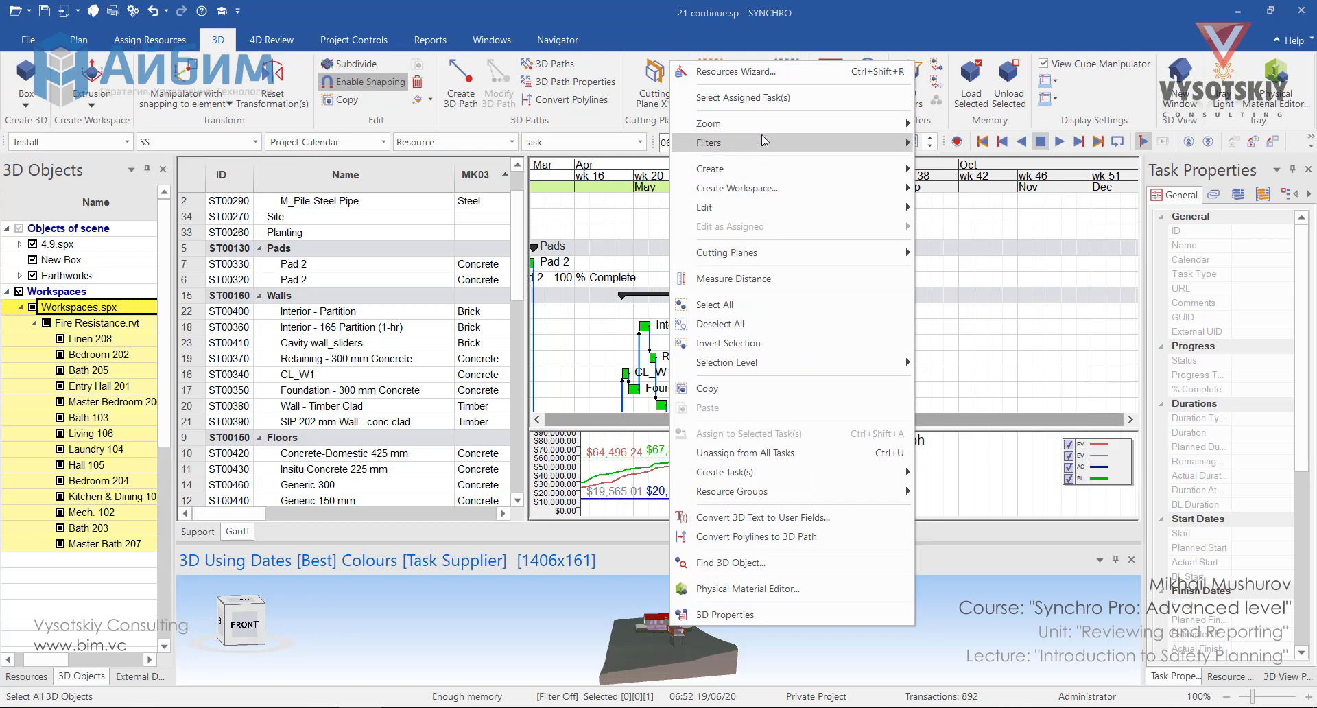
mouse_move(835, 152)
click(988, 324)
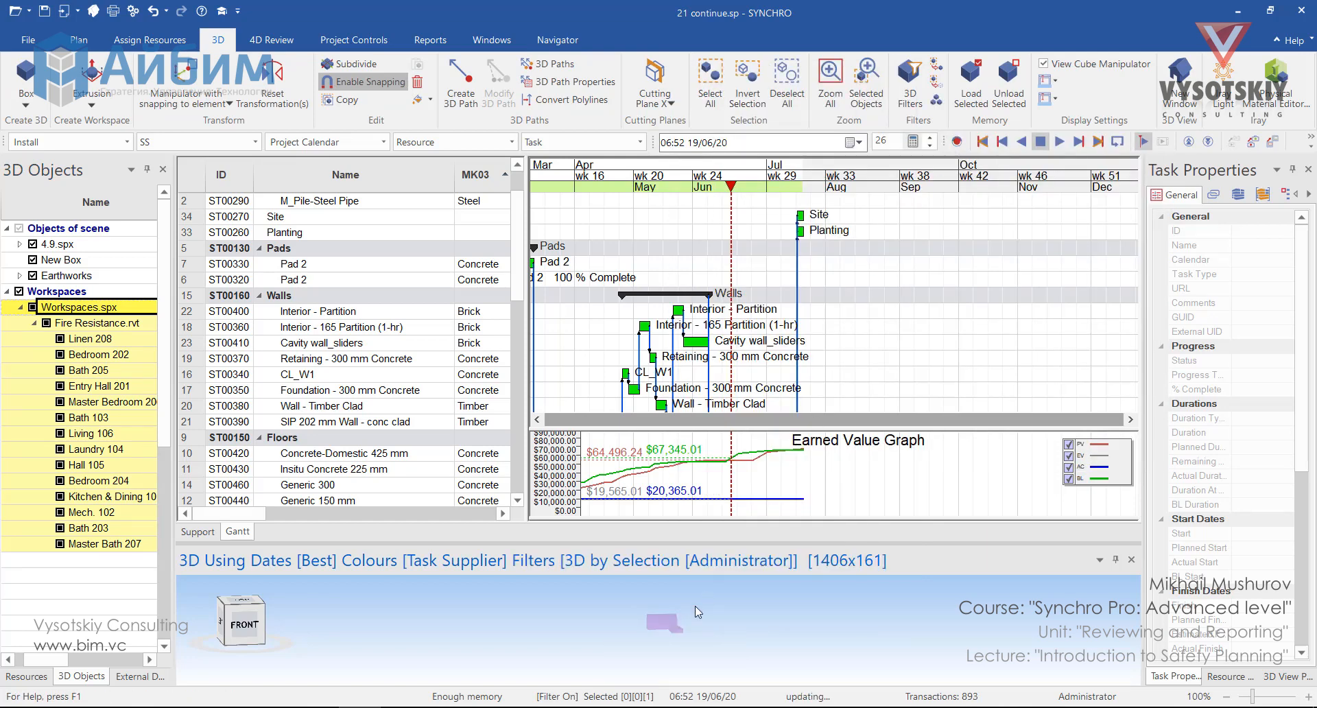
drag(657, 624, 730, 623)
click(774, 618)
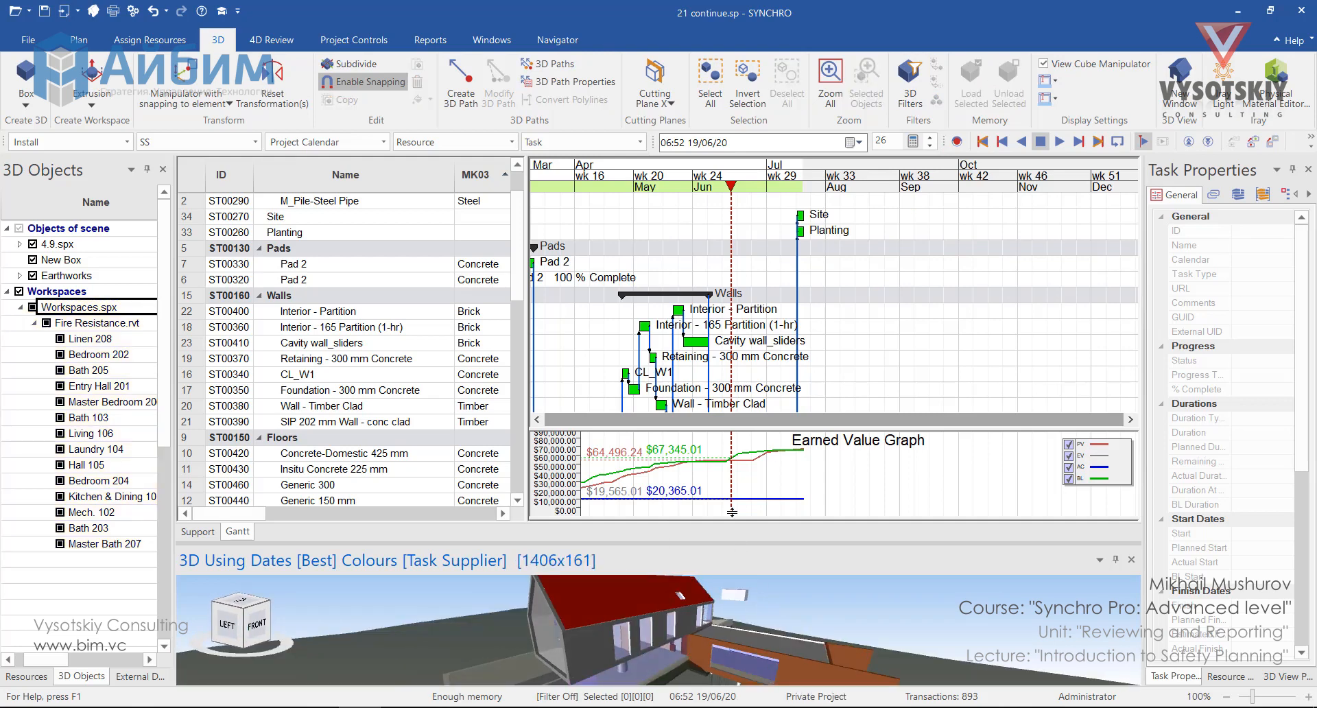
Set the focus time to 09/05/20 and create one shared bounding-box workspace around the Generic 300 slabs, magnified 1.20 in both directions on every axis.
drag(732, 200, 648, 202)
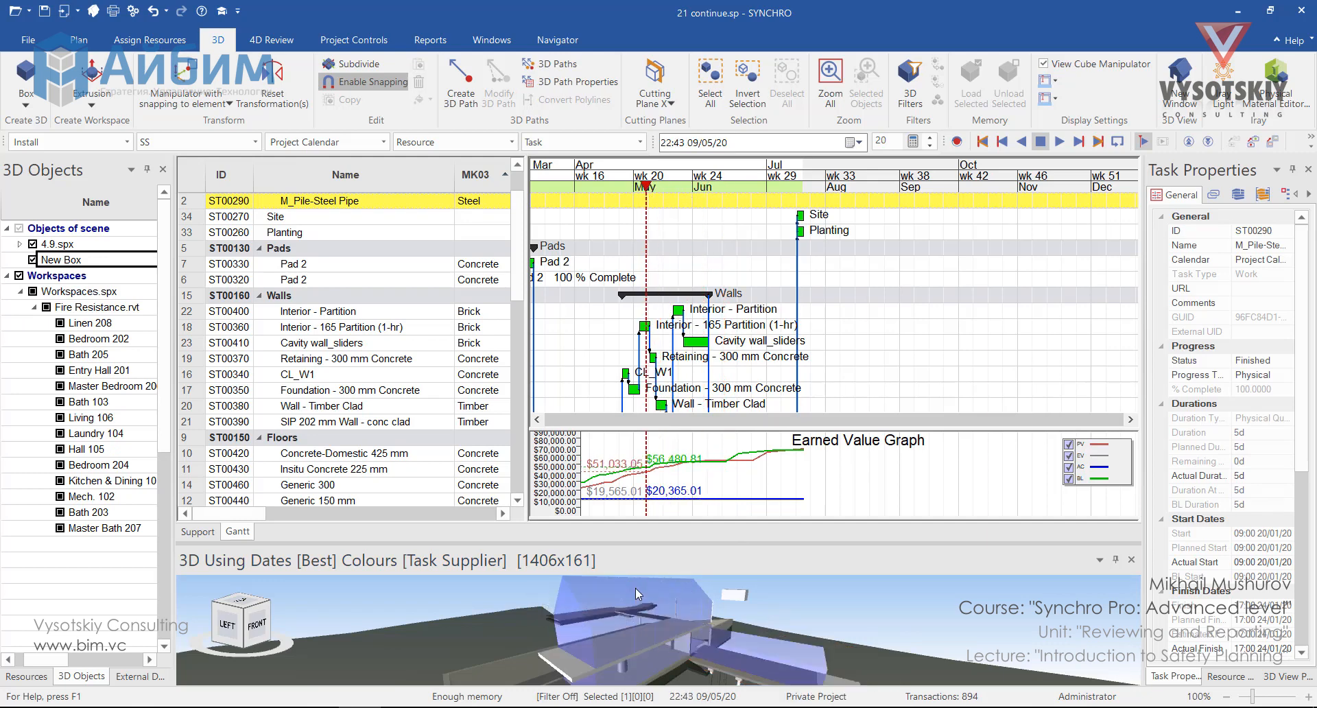
click(587, 667)
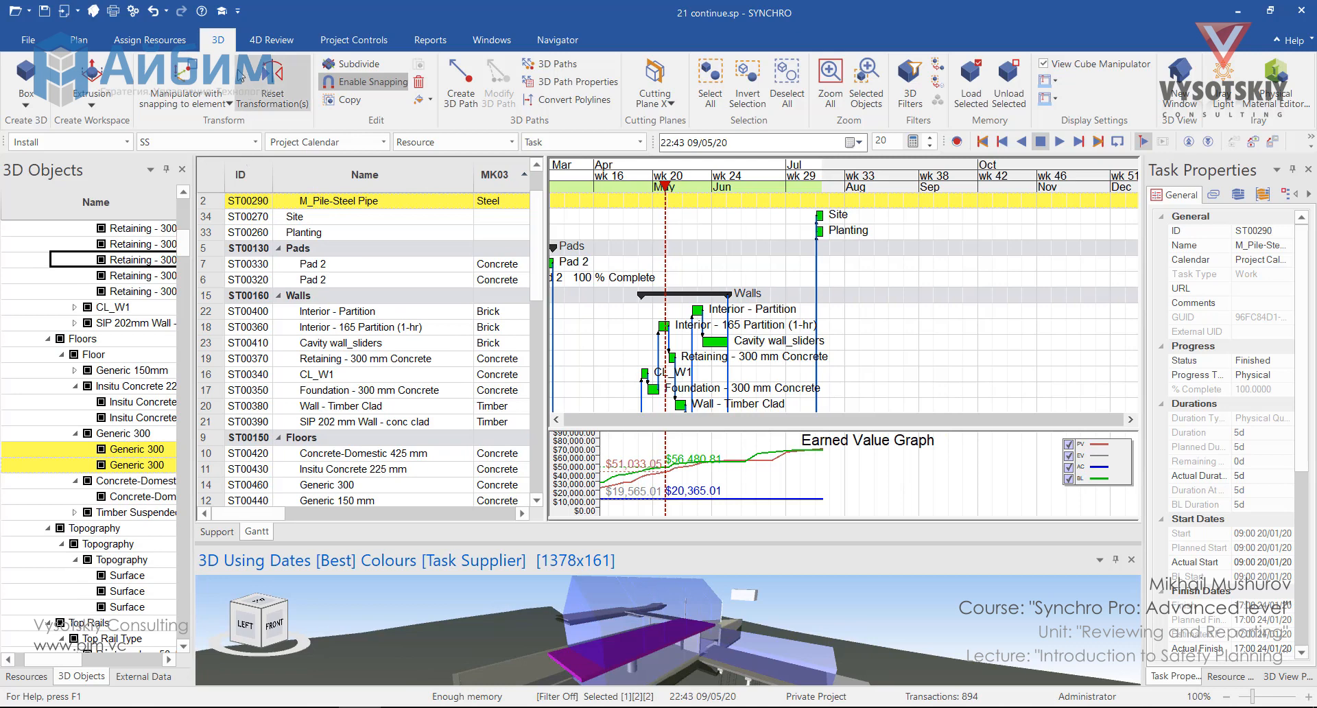
click(92, 102)
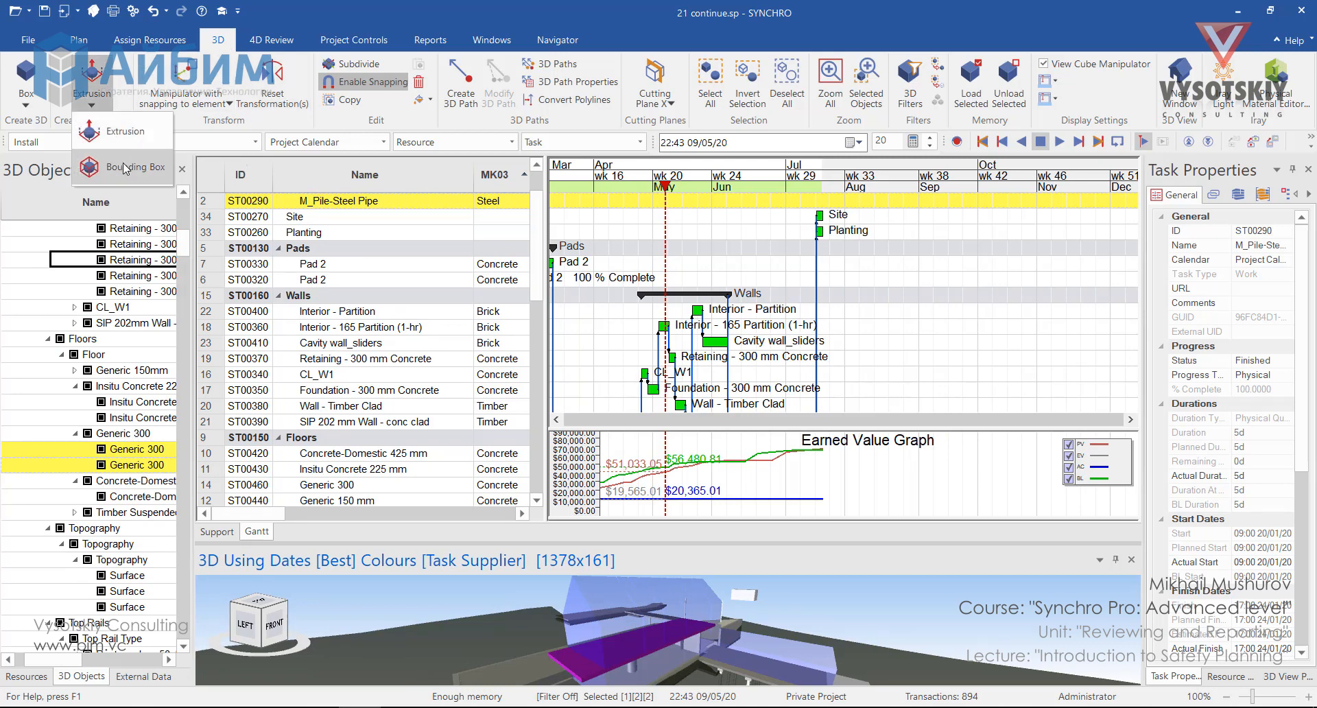
right_click(574, 665)
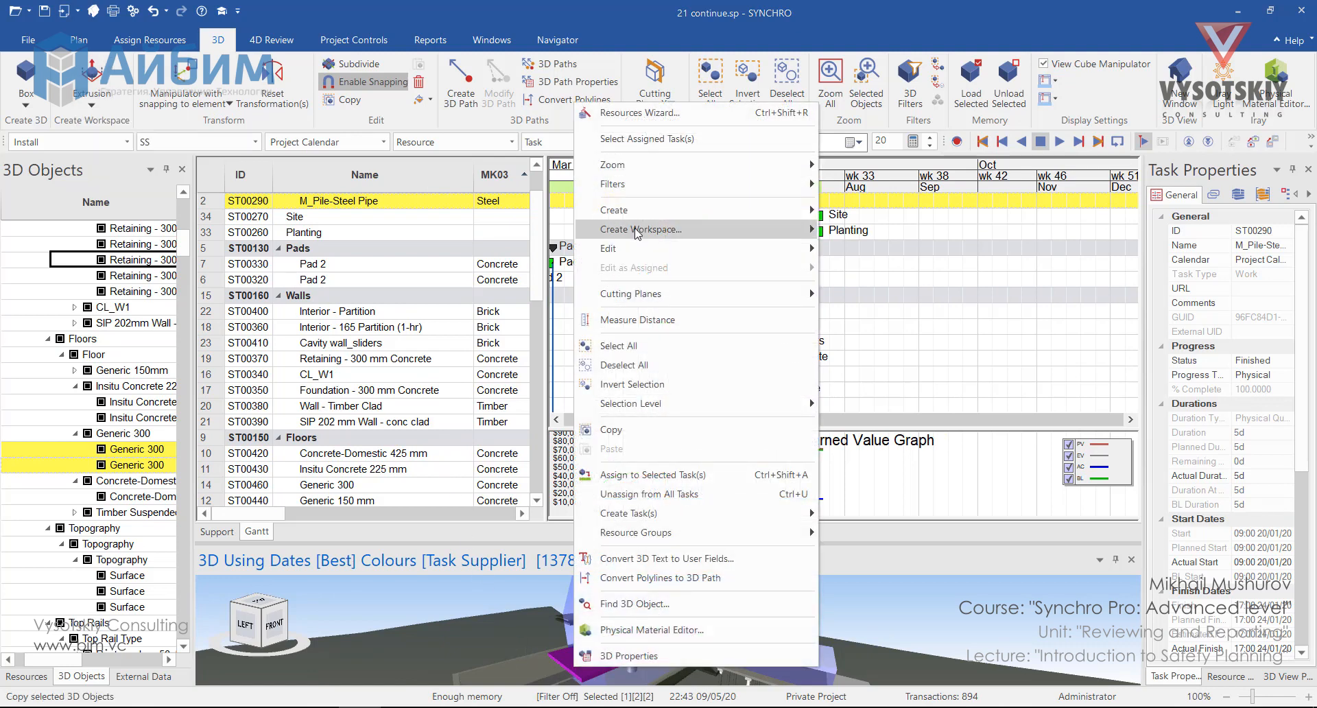
mouse_move(638, 230)
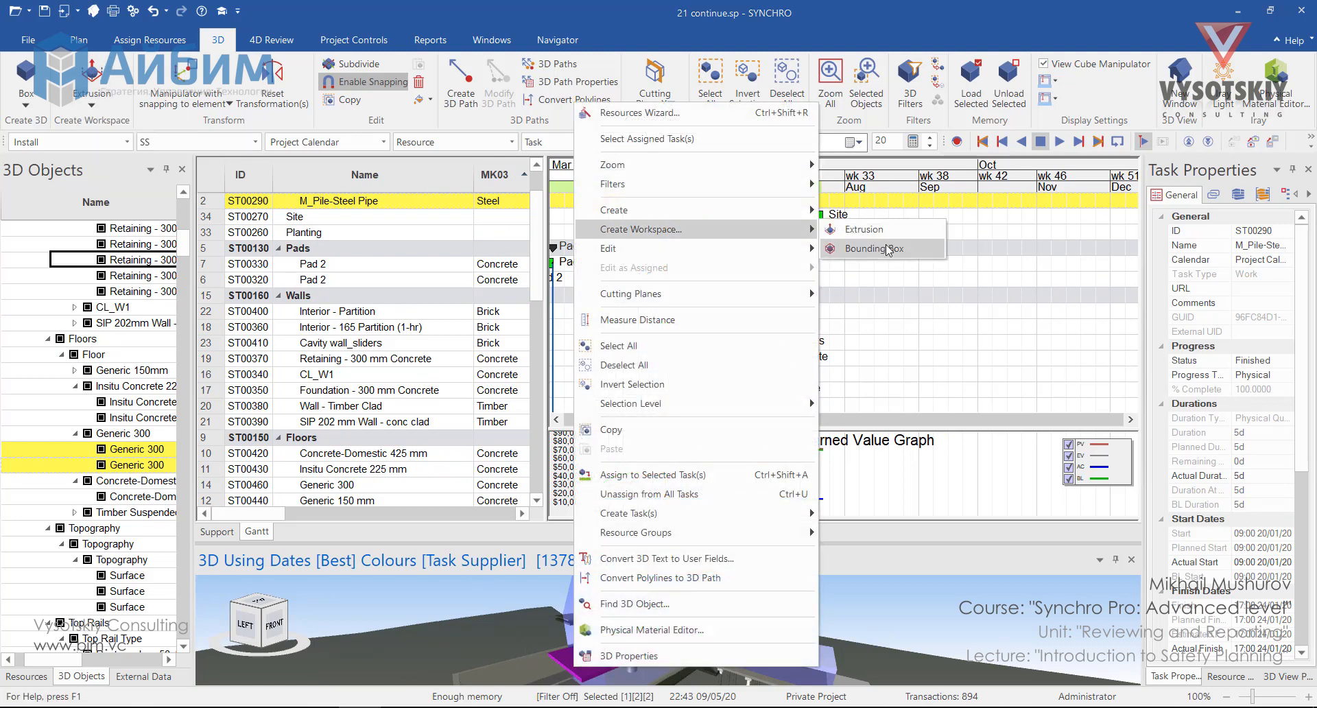
click(874, 248)
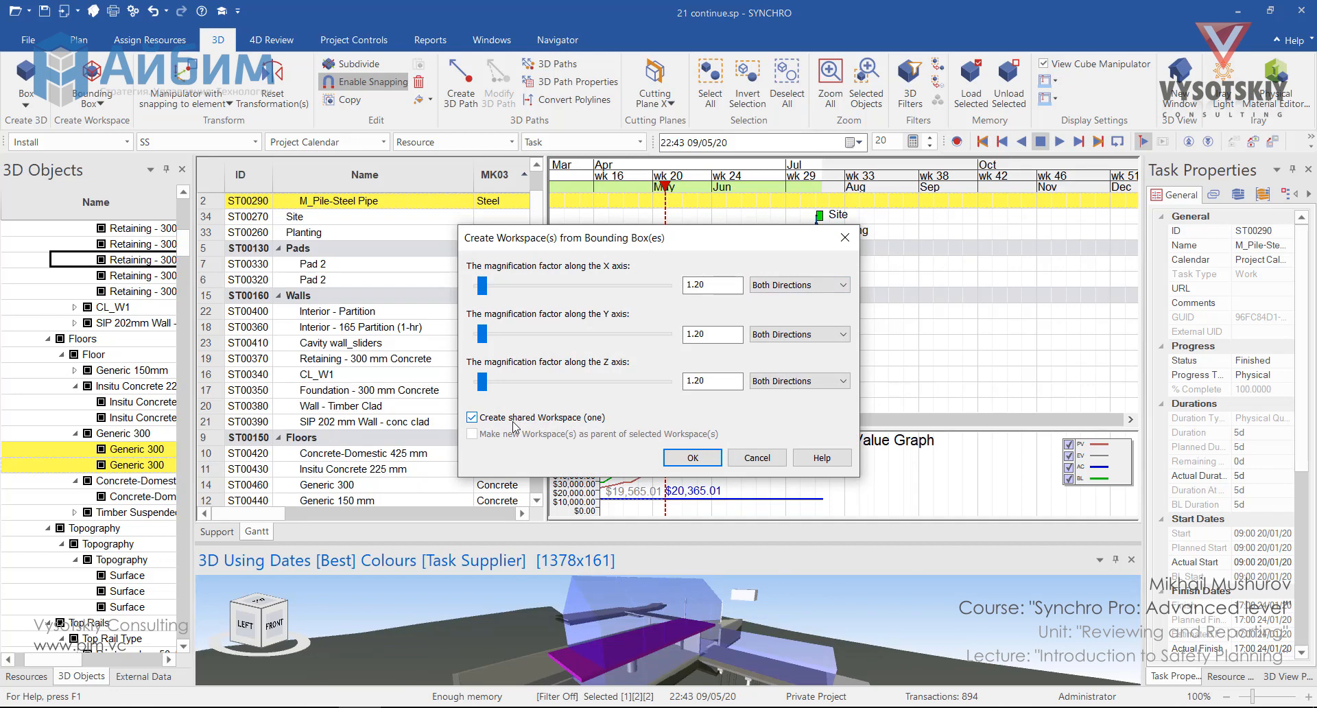
click(693, 458)
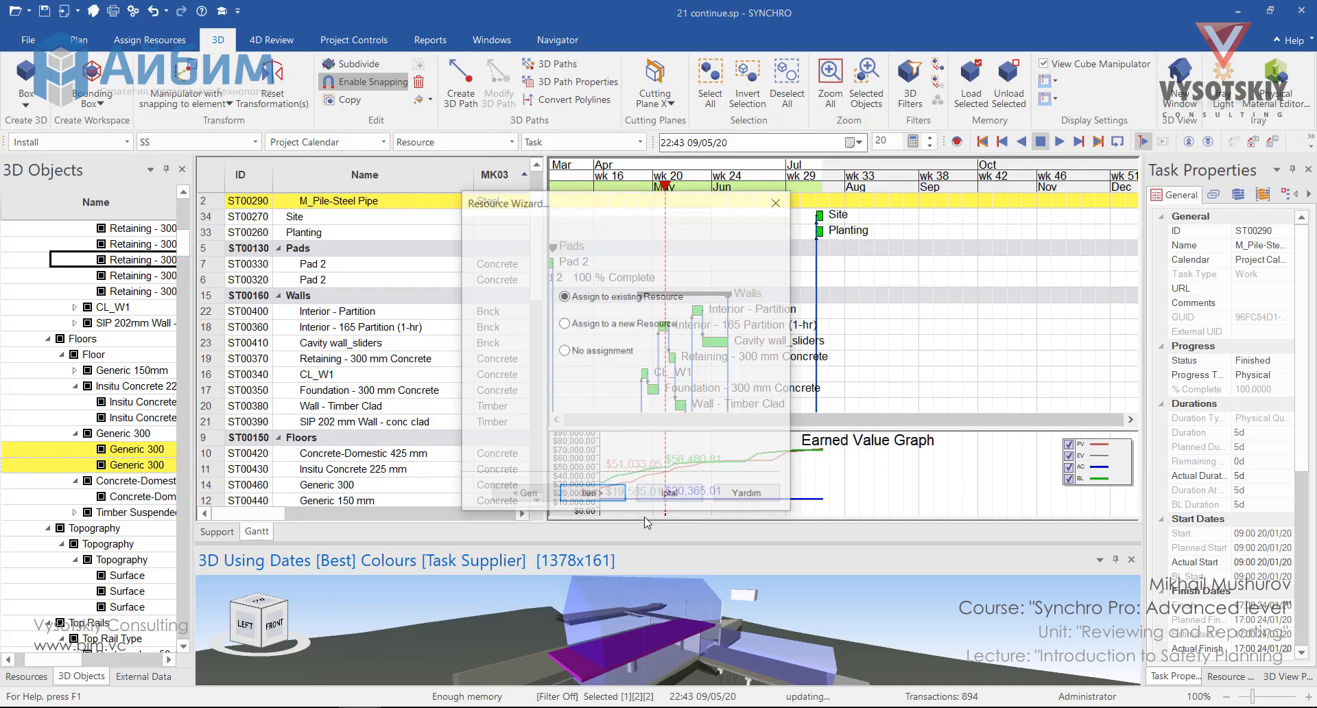
Assign the slab's workspace to a new ABC Comp location resource named Slab workspace.
click(591, 495)
text(Slab workspace)
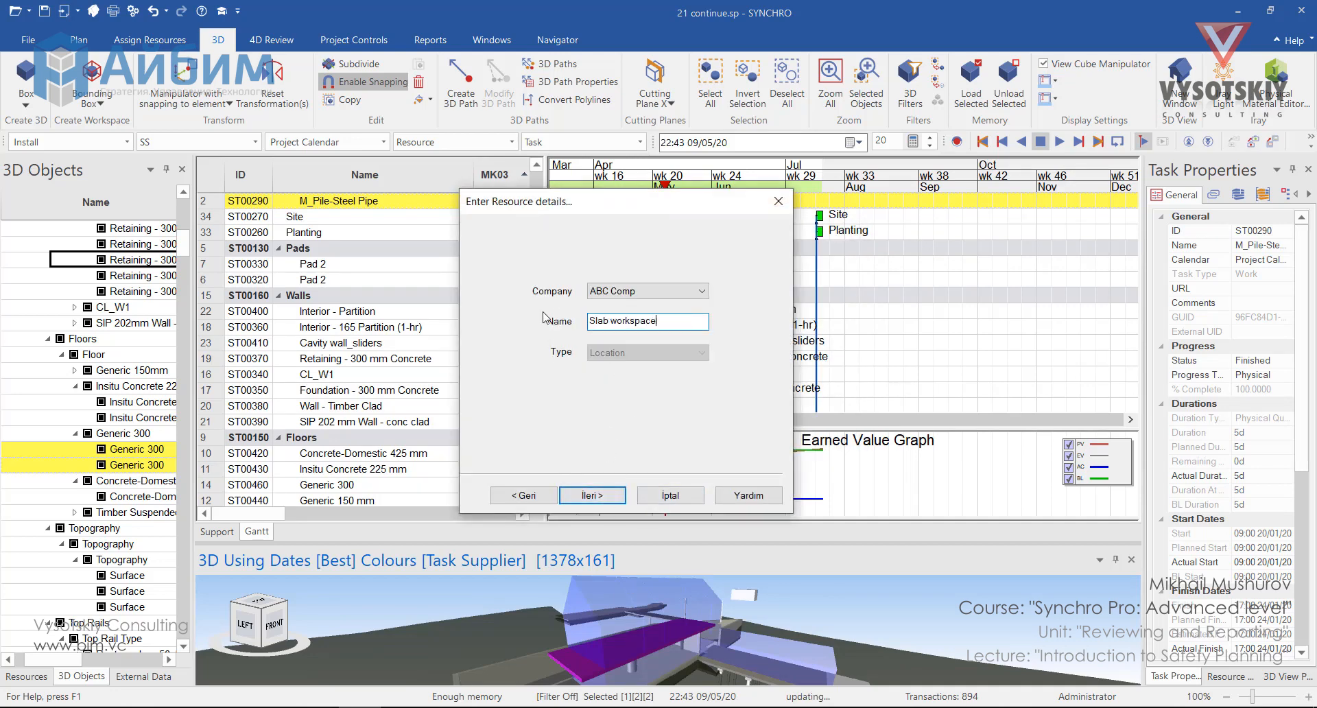
key(Return)
key(Return)
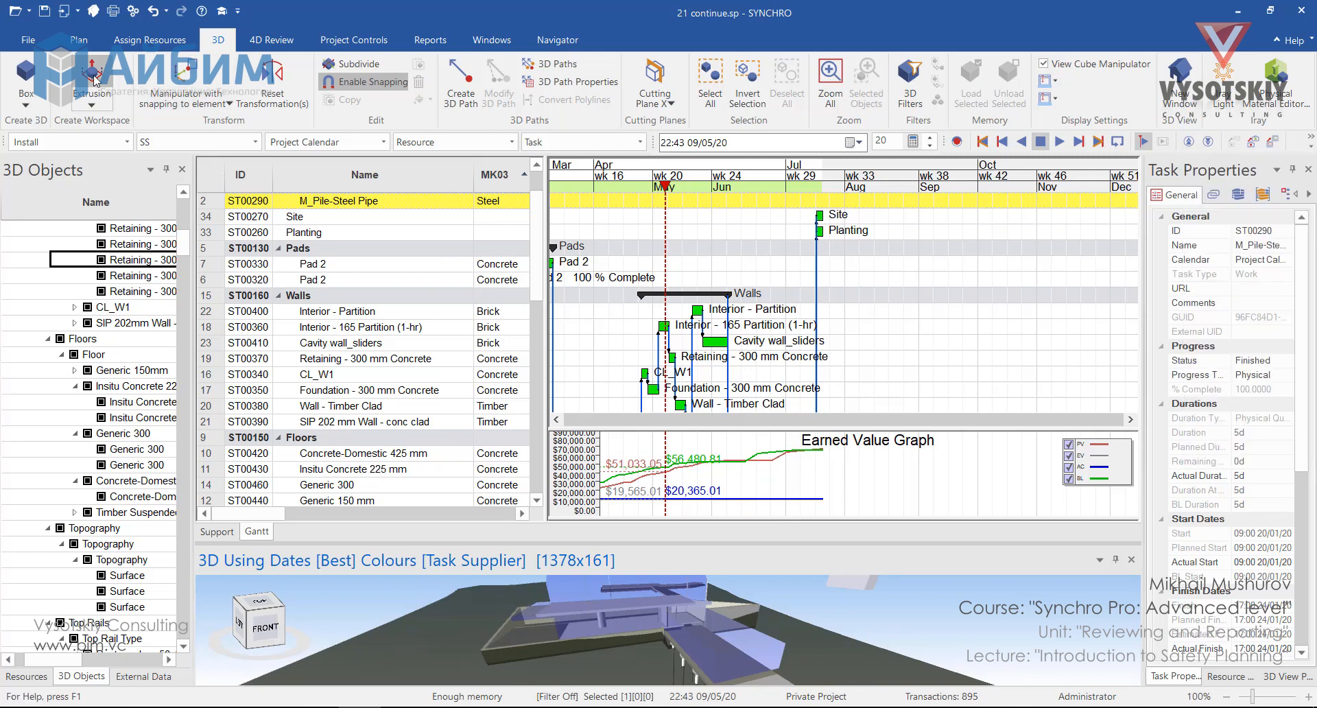
Show the Snapping toolbar and create an extruded workspace with a freehand polygonal outline beside the building.
click(400, 617)
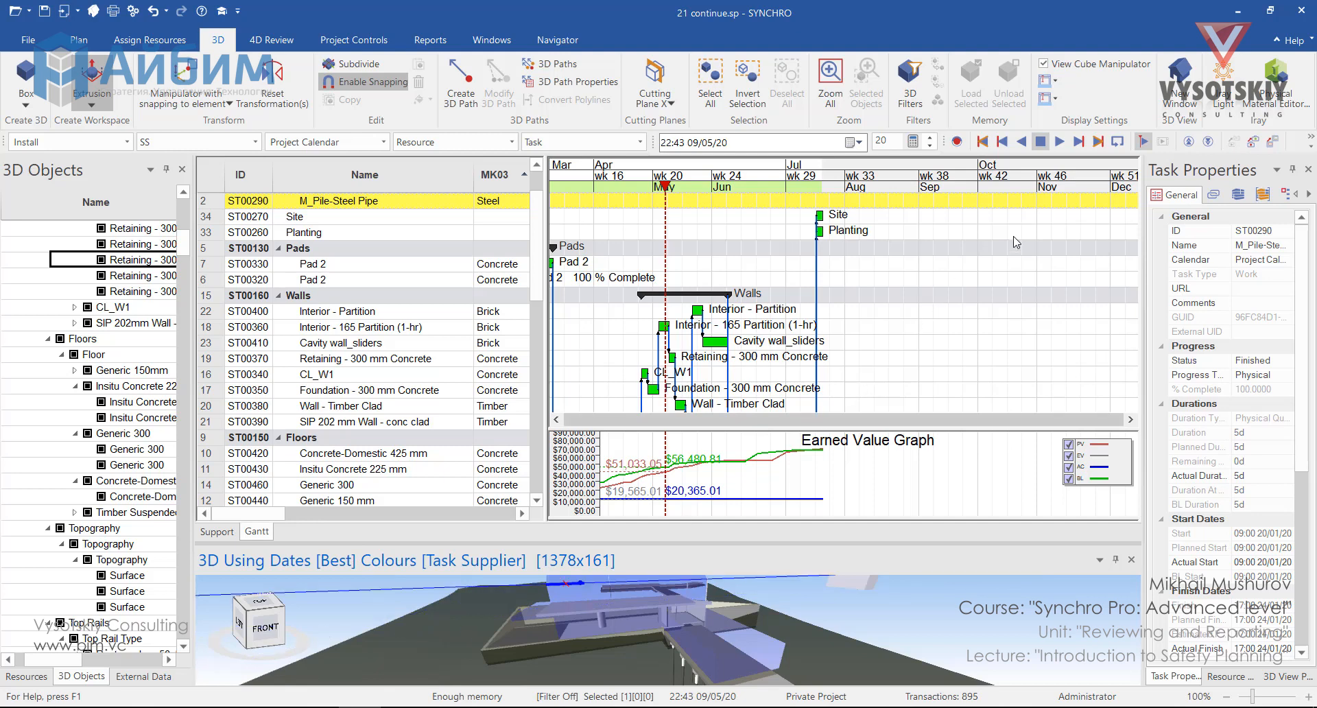
click(1302, 144)
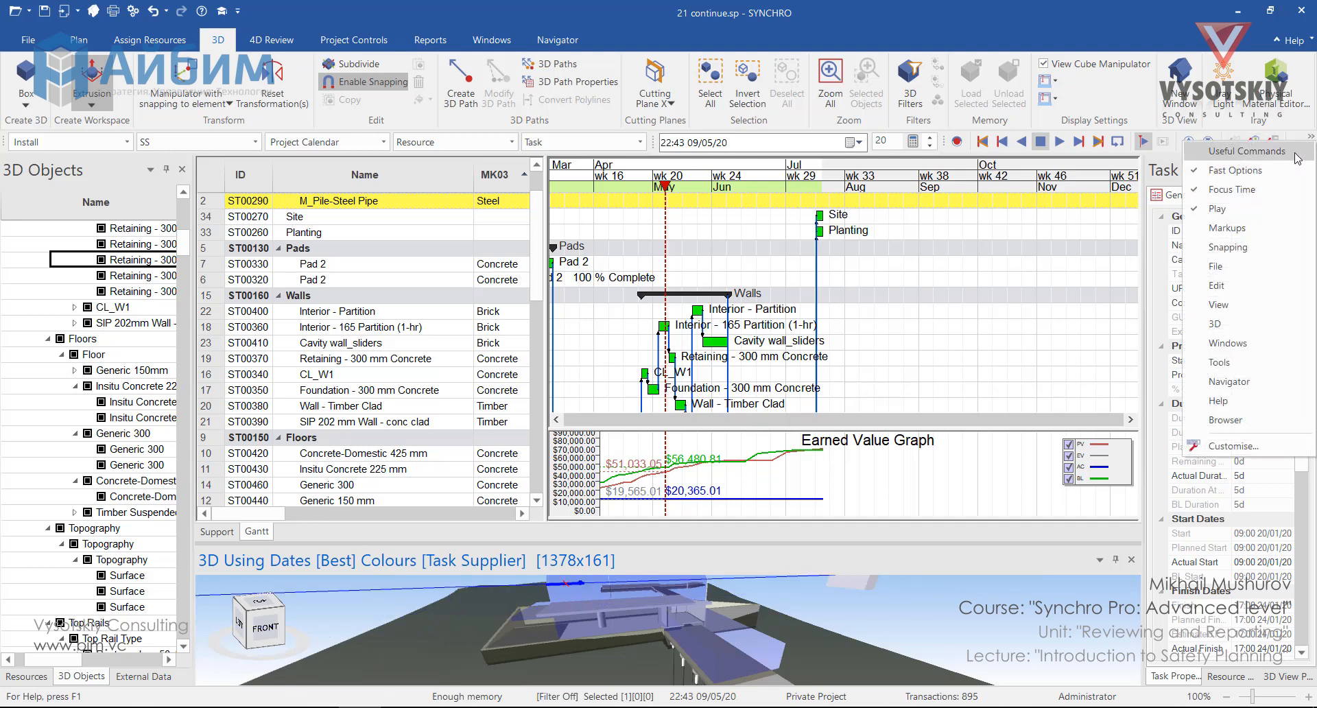
click(1240, 253)
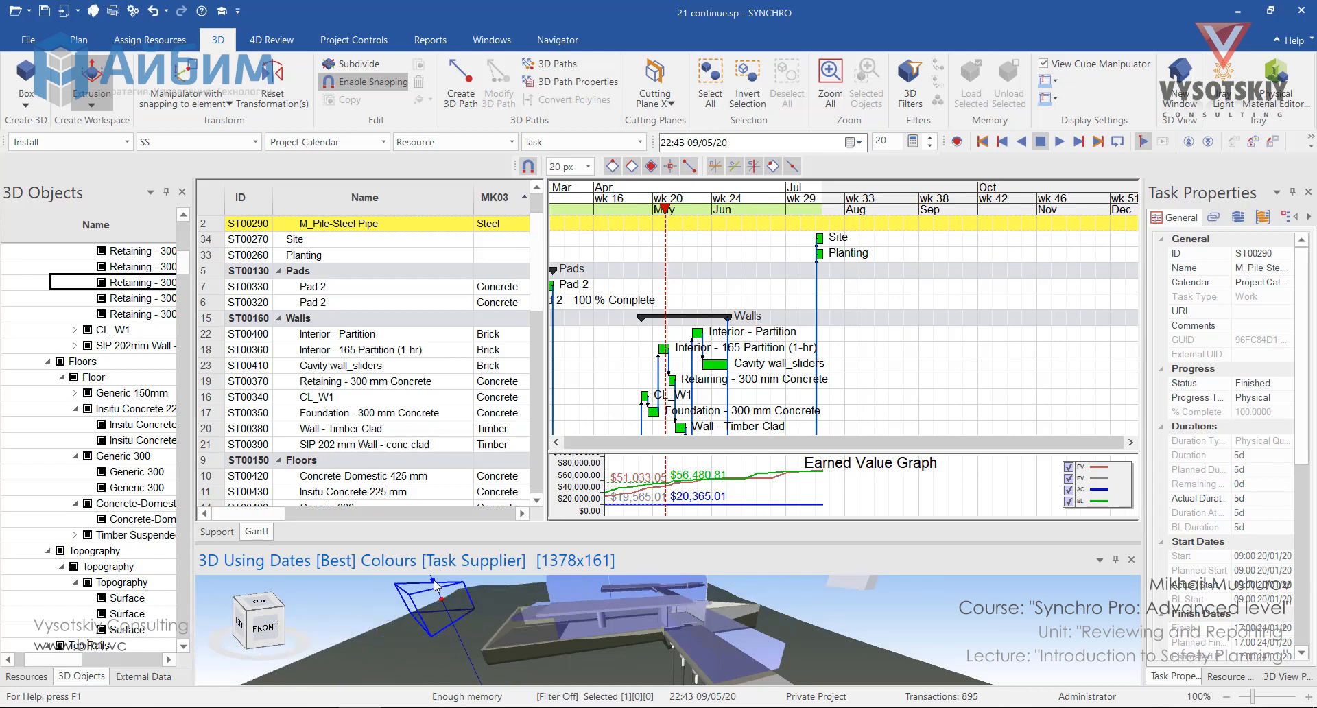
middle_drag(433, 581, 448, 628)
click(448, 630)
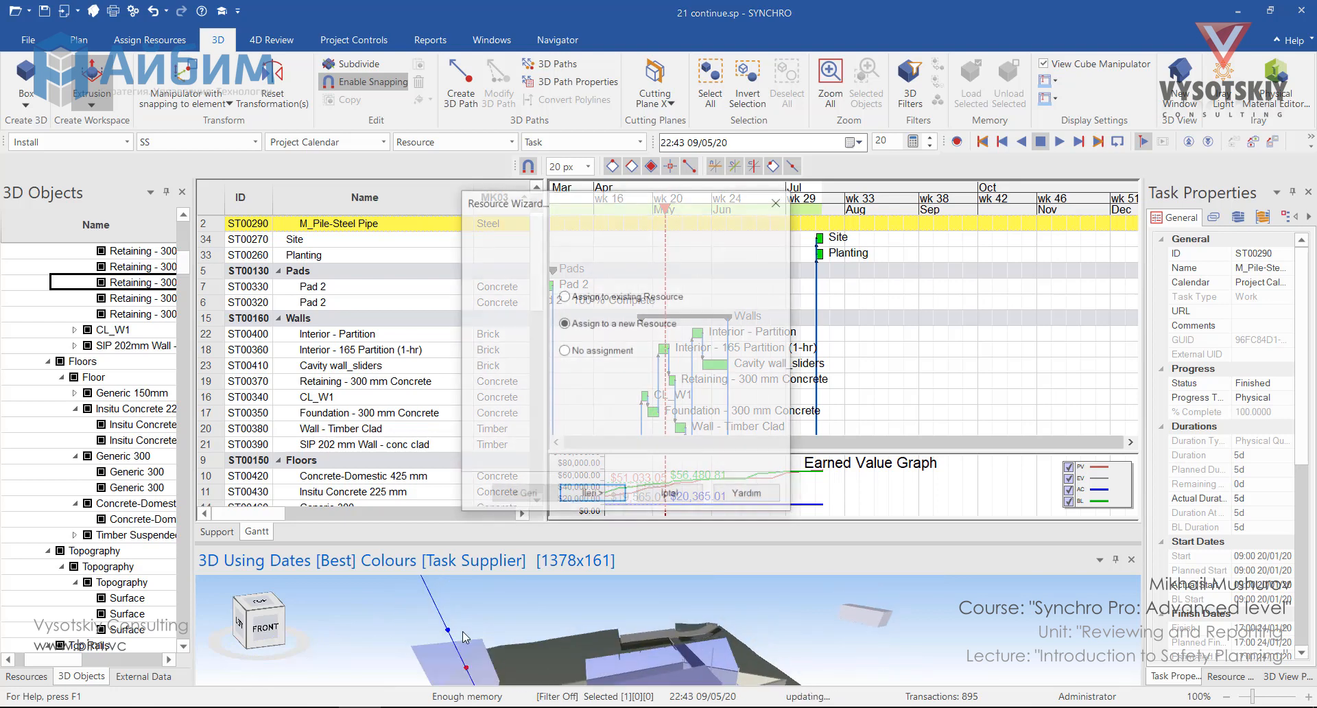
Assign the extruded workspace to a new resource named Danger without building a resource tree.
click(614, 495)
text(Danger)
key(Return)
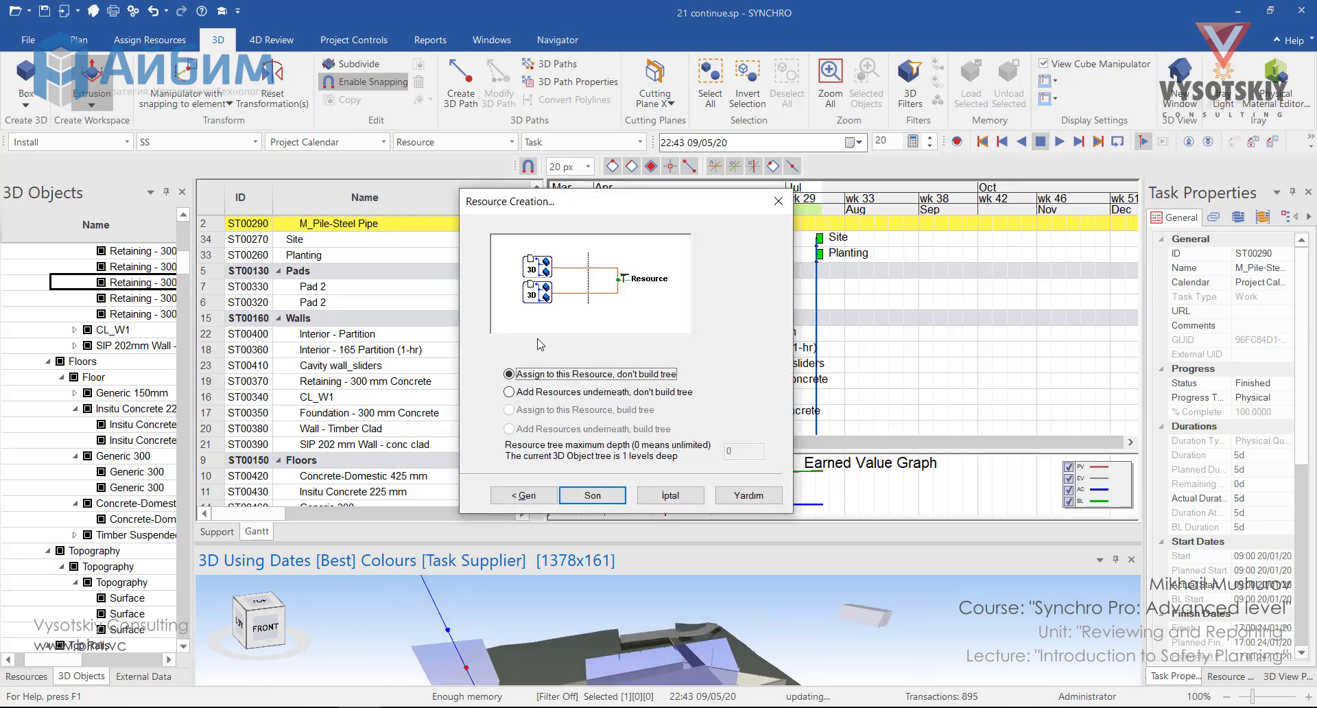
key(Return)
middle_drag(590, 635, 649, 624)
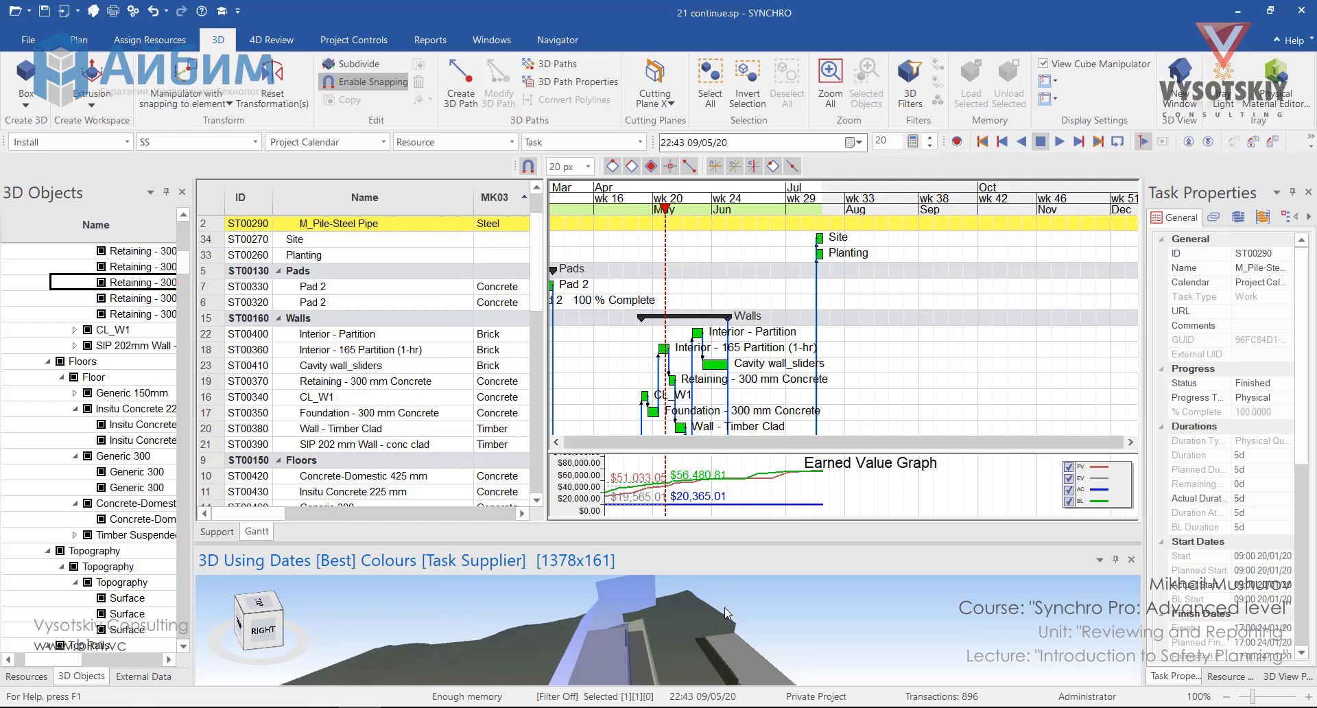
middle_drag(708, 639, 710, 670)
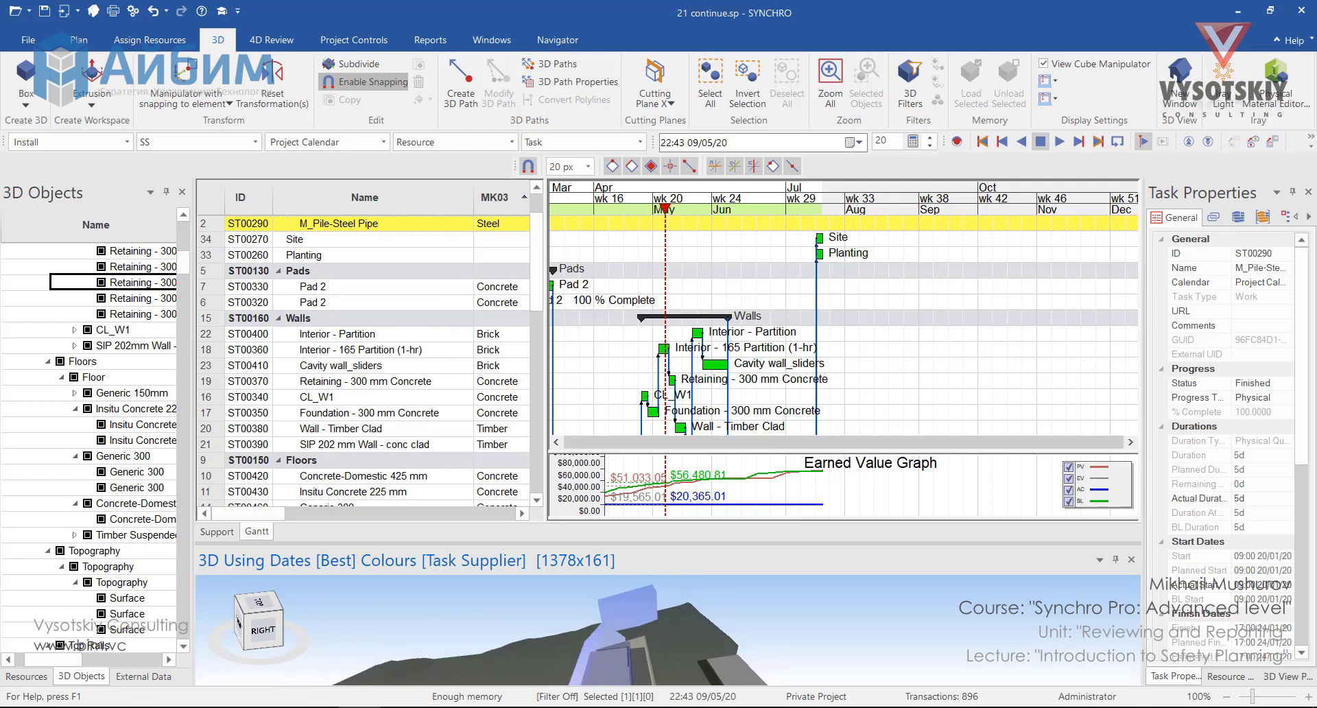
Import the Synchro Safety Icons.sp project, appending its data to the end of the current project.
click(152, 677)
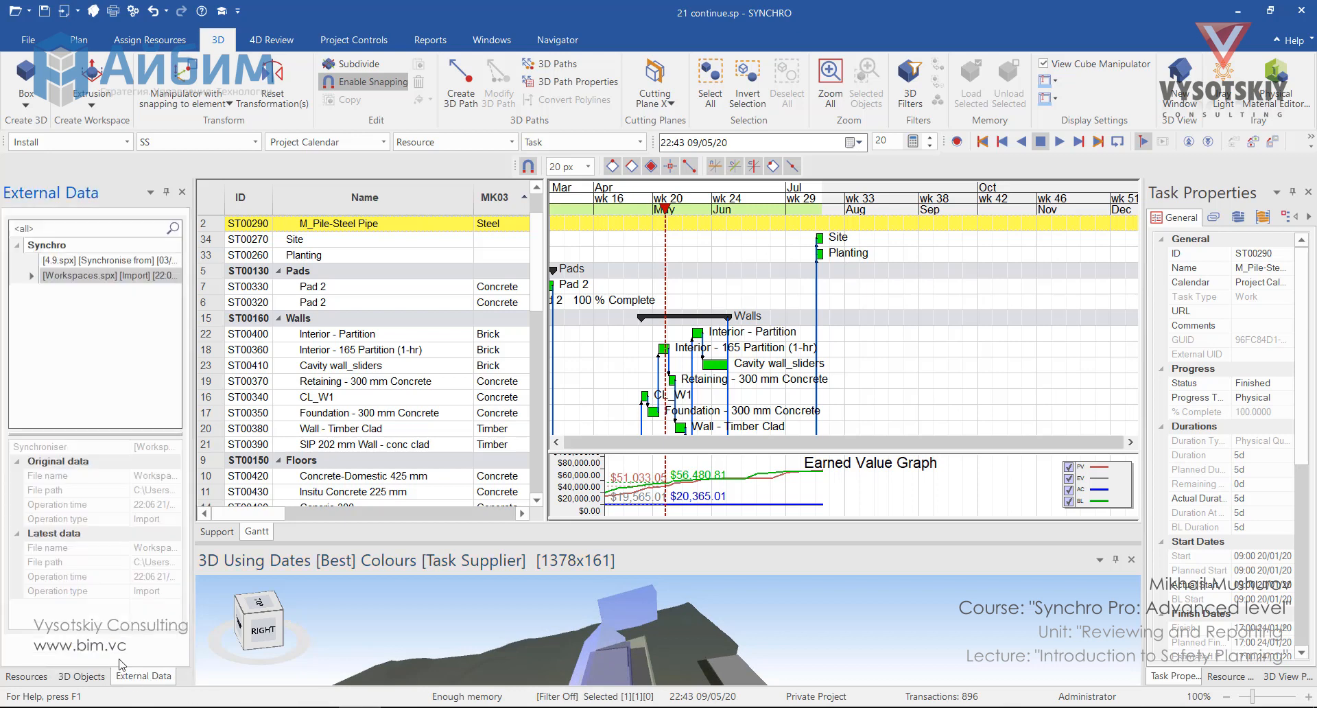
right_click(72, 335)
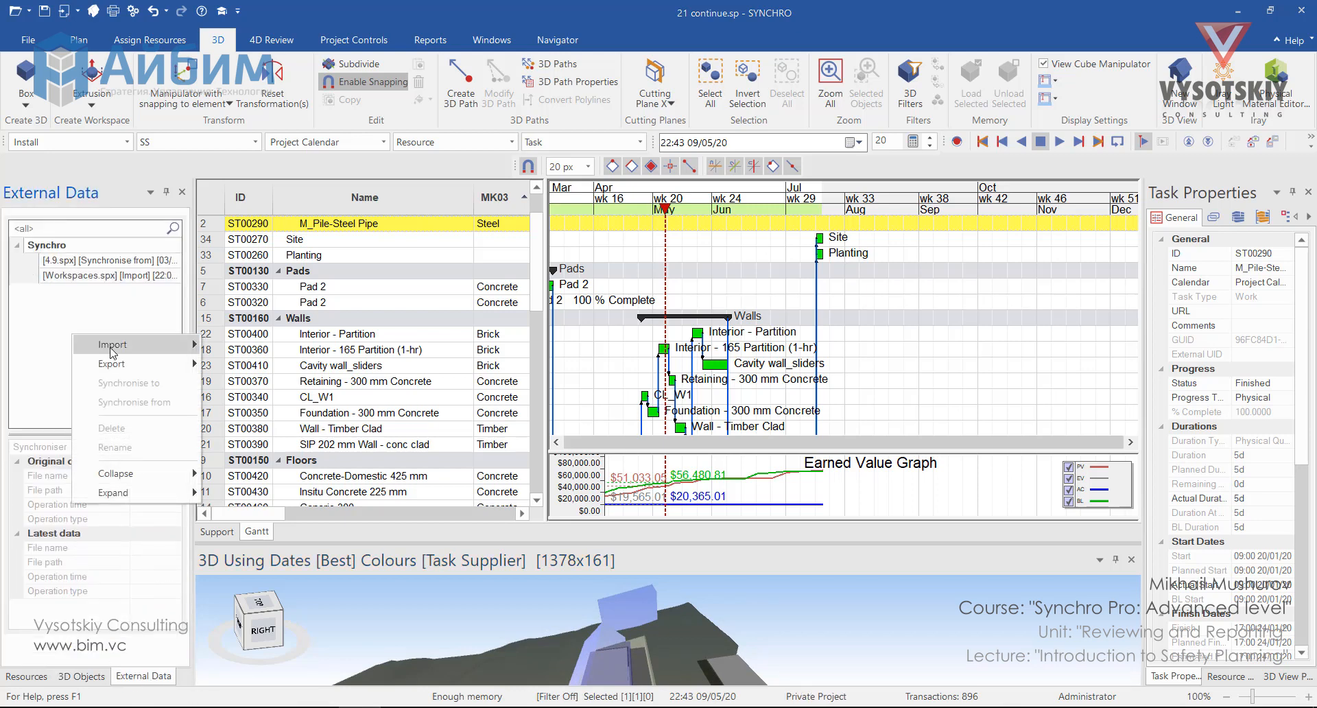
mouse_move(128, 350)
click(245, 505)
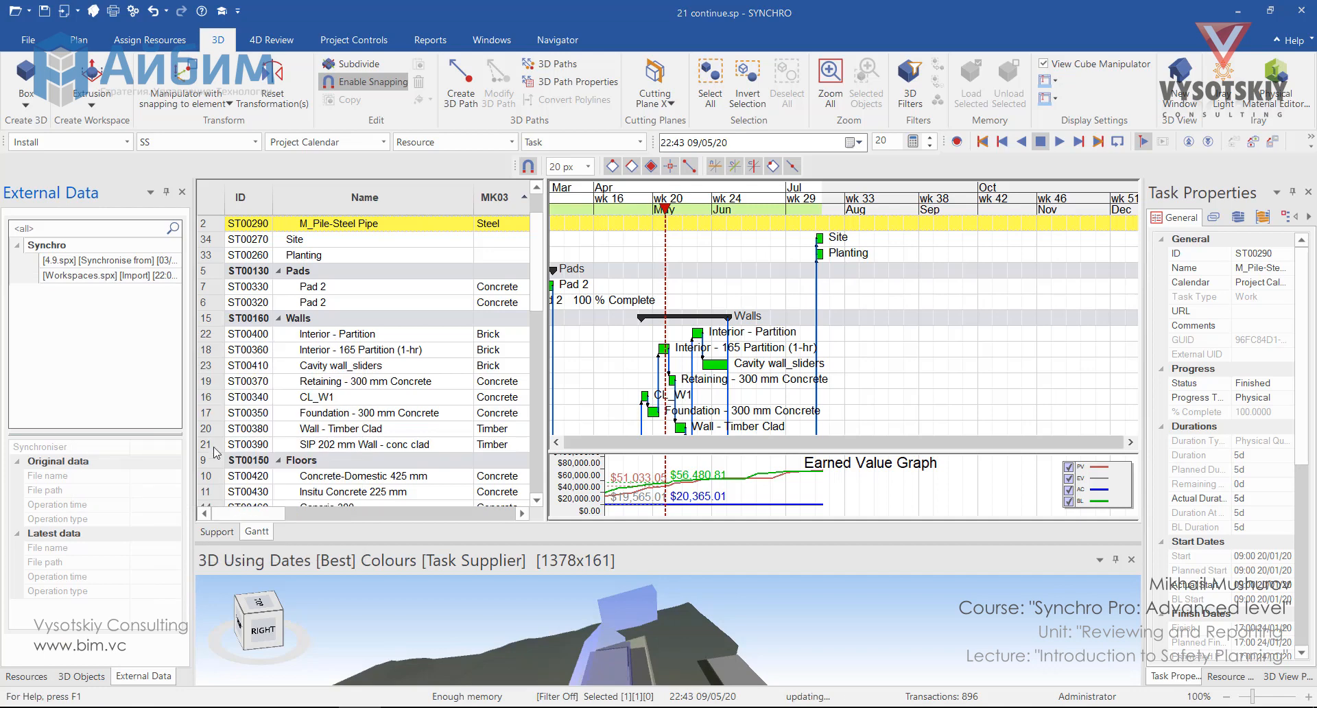
click(288, 123)
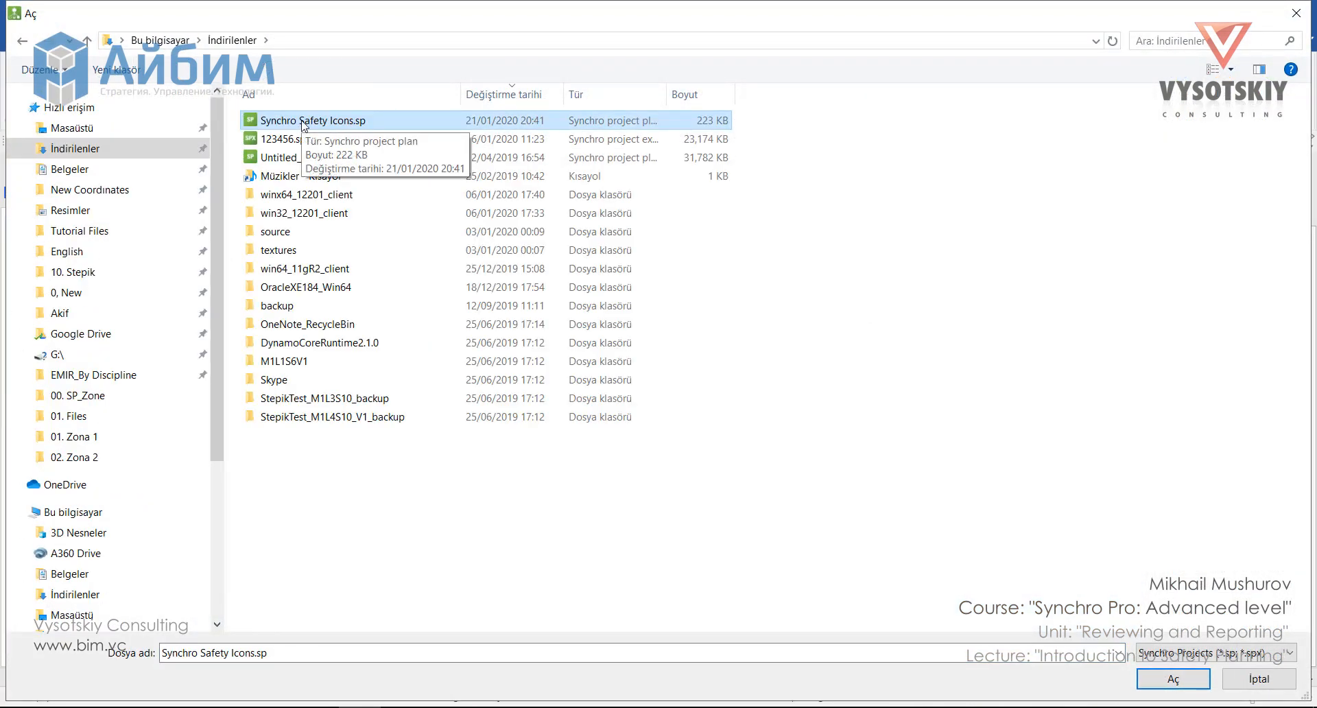
double_click(303, 126)
click(666, 575)
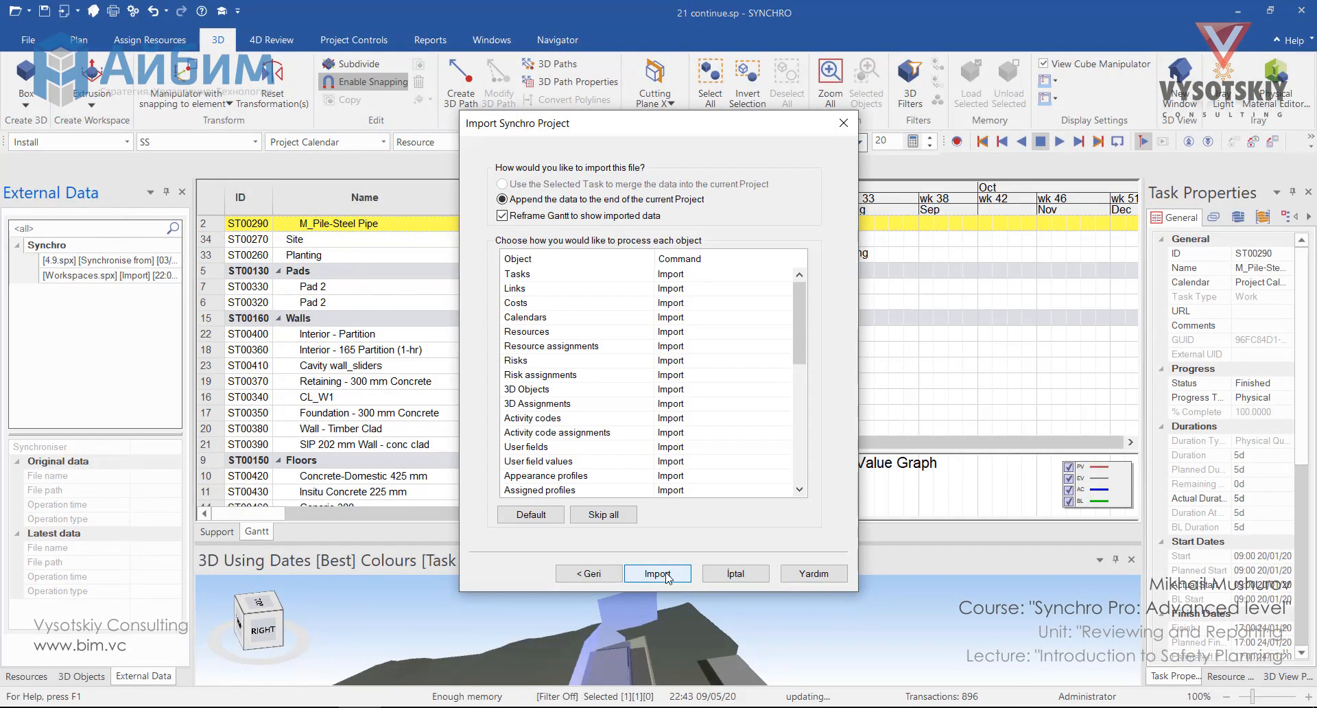
click(667, 575)
click(668, 577)
drag(569, 664, 603, 633)
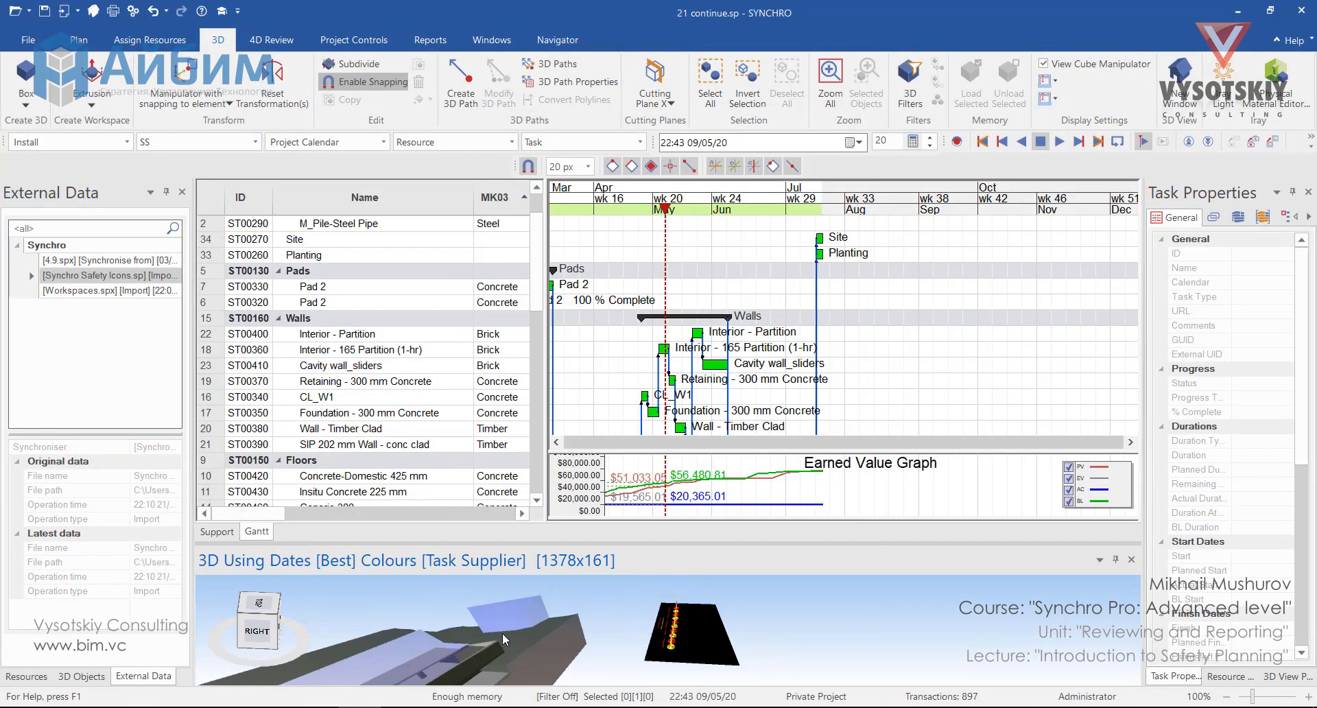
Collapse the 4.9.spx and Workspaces branches in the 3D object tree and set the focus time to 02:44 07/02/20.
click(82, 676)
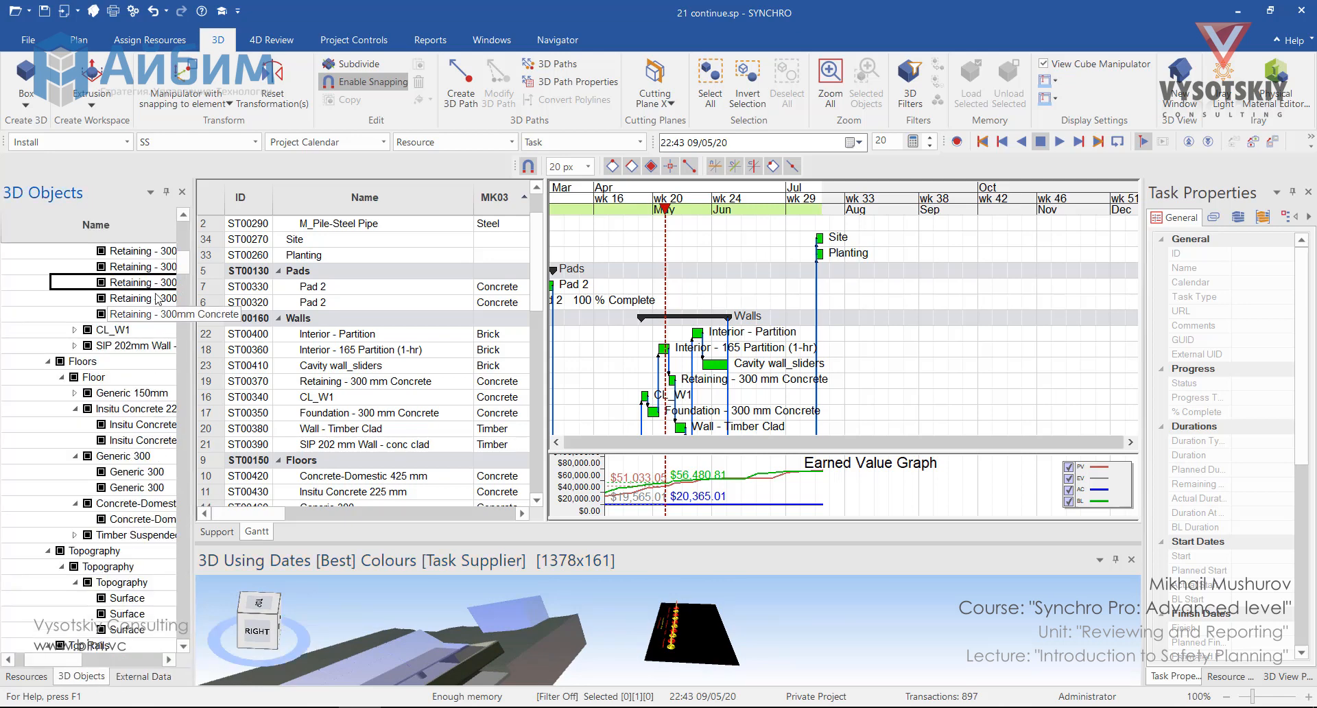
drag(183, 264, 183, 229)
click(19, 267)
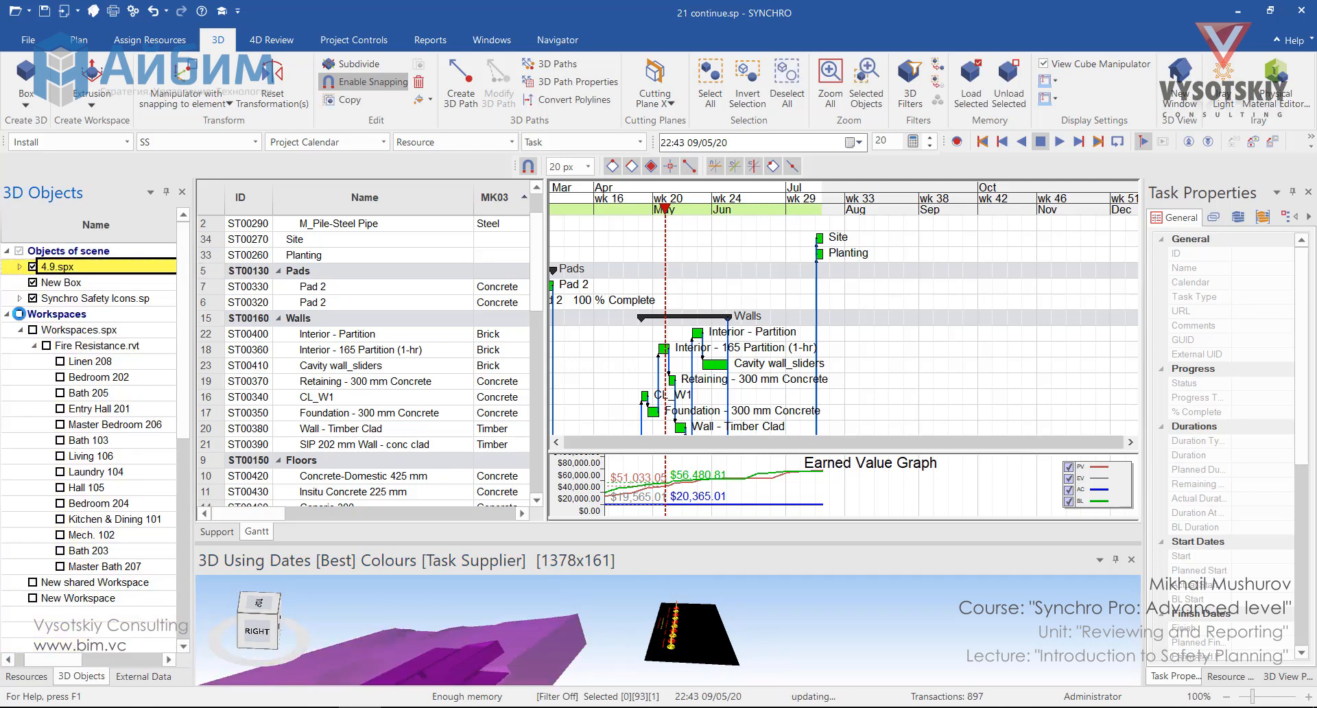
click(6, 315)
click(88, 341)
drag(472, 618, 657, 640)
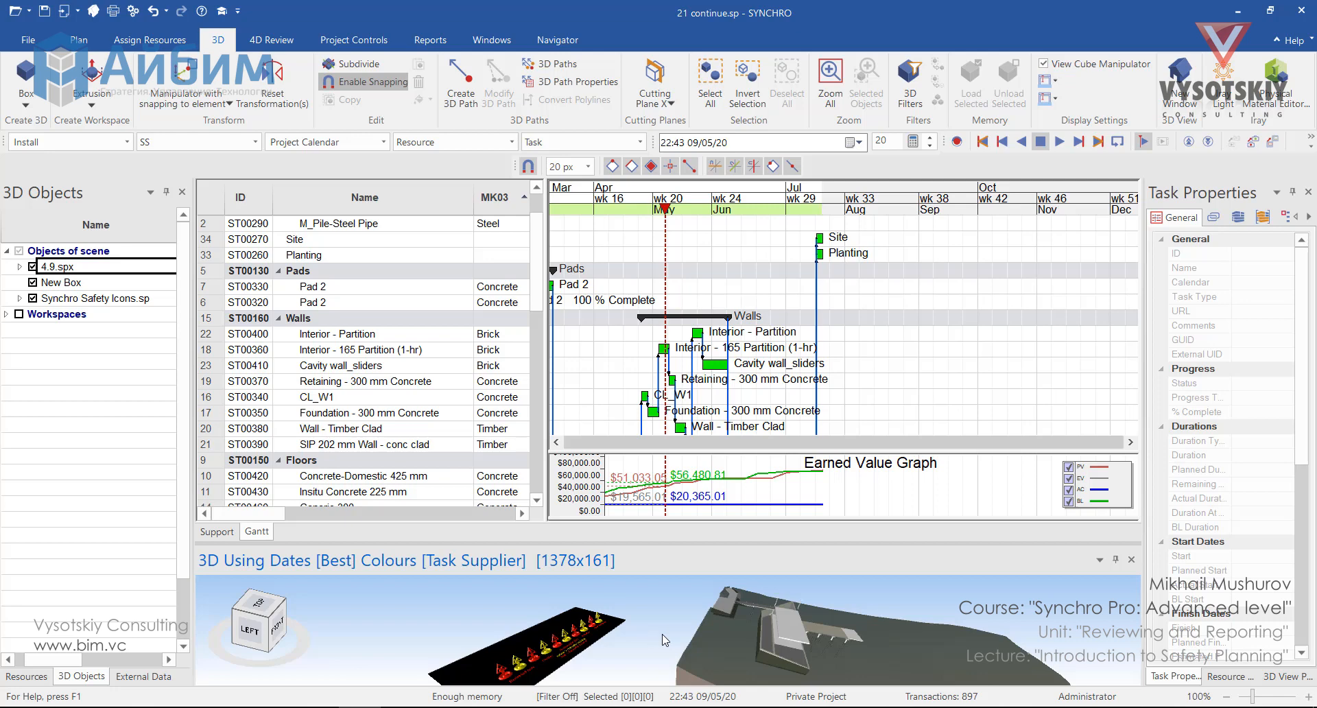
mouse_move(665, 209)
mouse_down()
mouse_move(604, 210)
mouse_move(554, 236)
mouse_move(643, 247)
mouse_up()
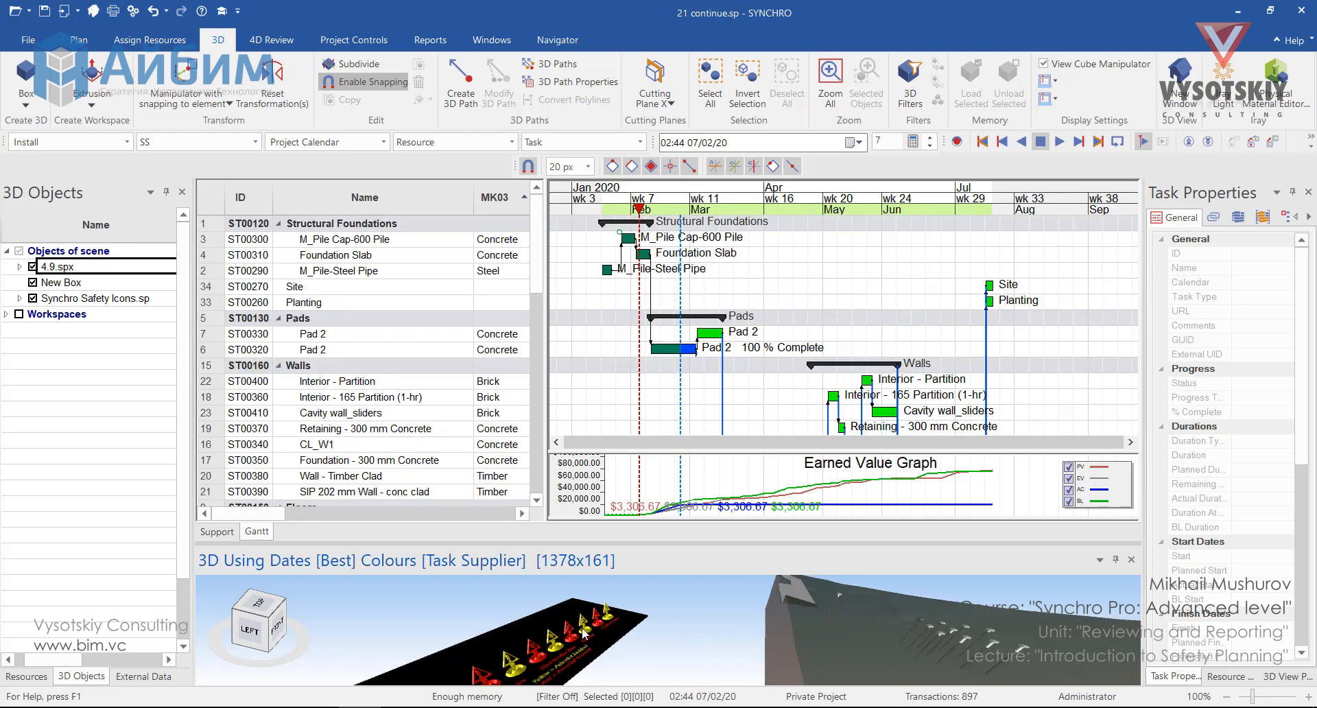
Copy the yellow falling-man safety icon and paste a duplicate into the 3D scene.
click(585, 635)
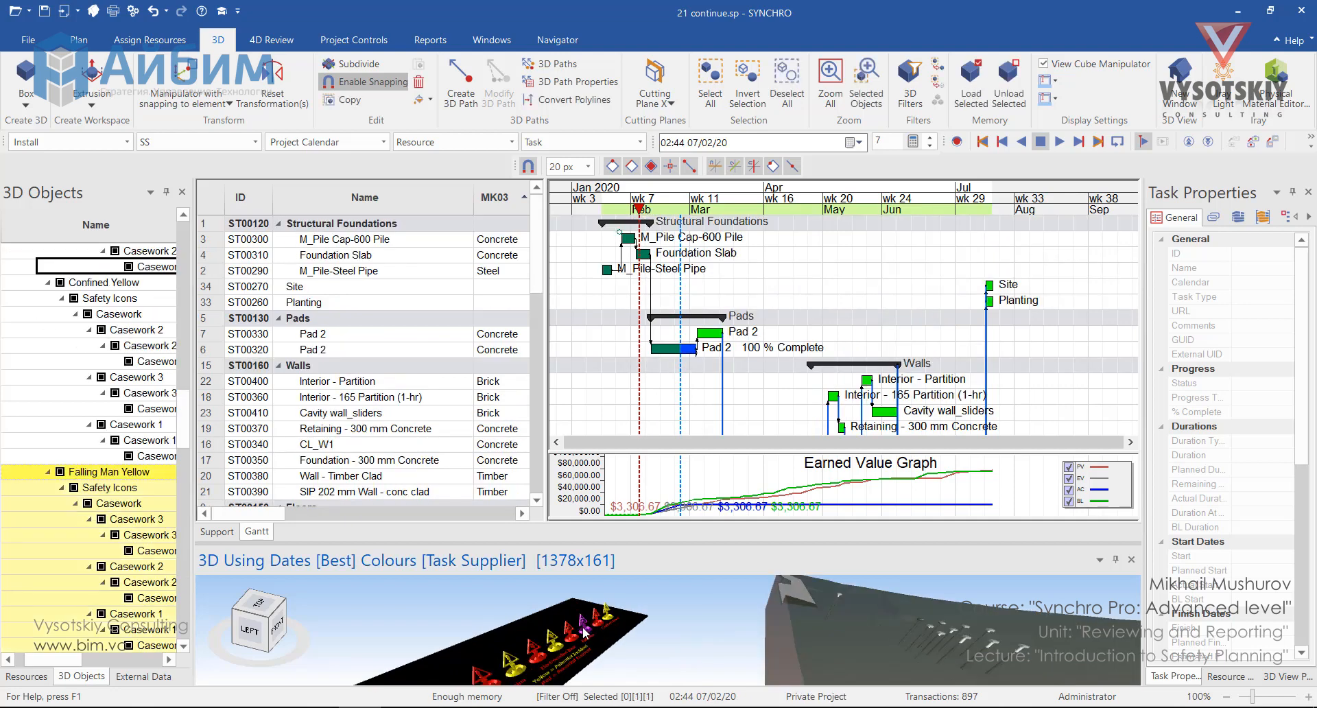
right_click(647, 645)
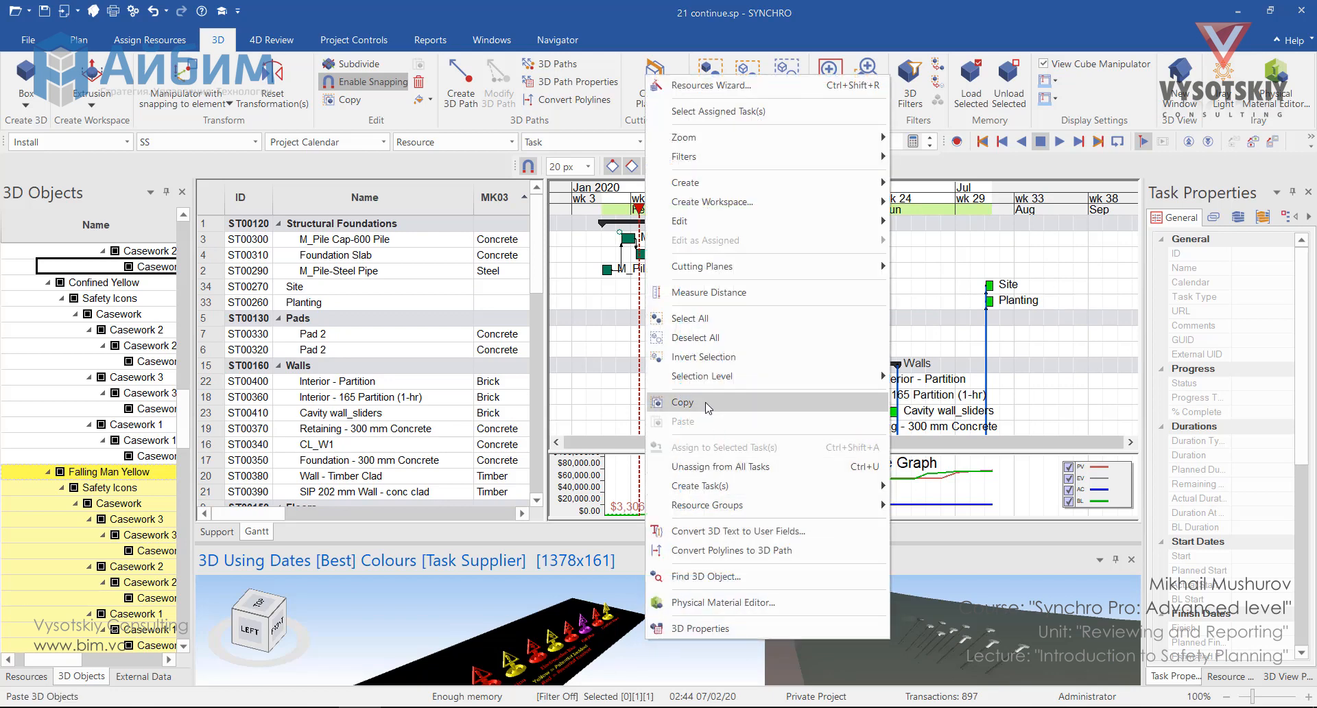
click(704, 404)
right_click(665, 621)
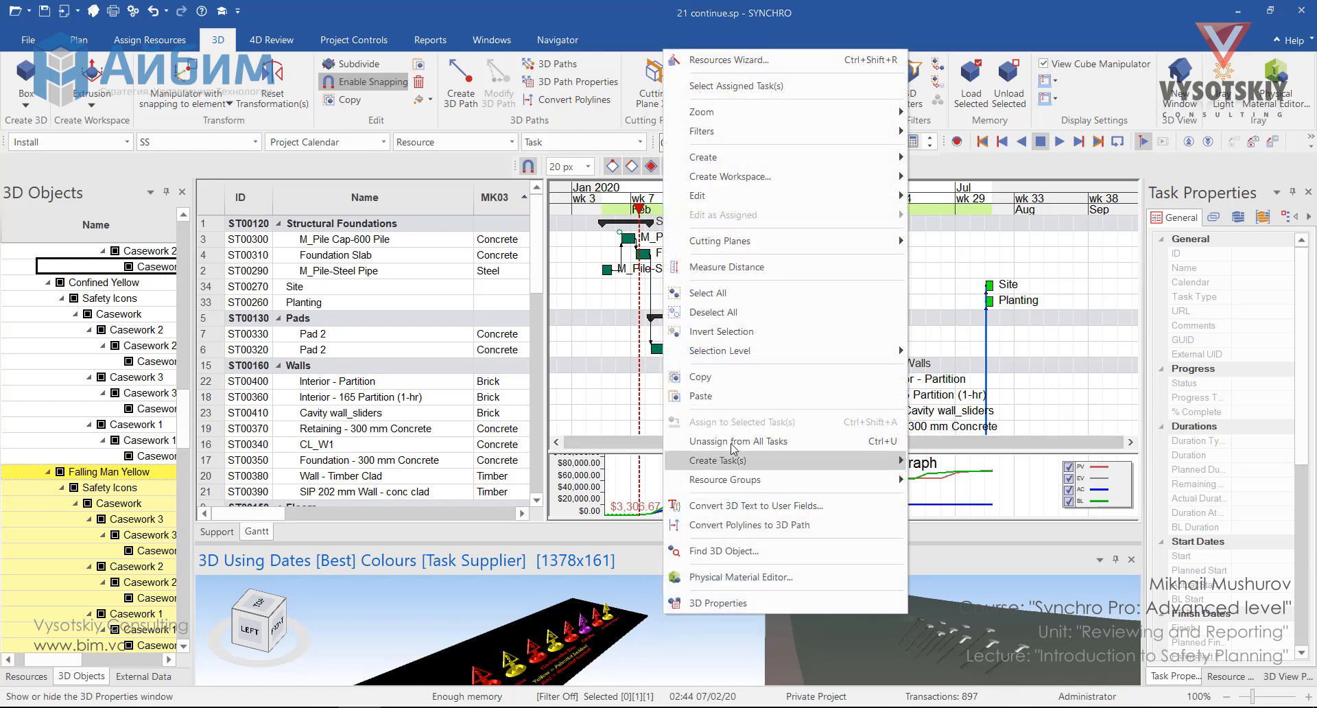
click(725, 402)
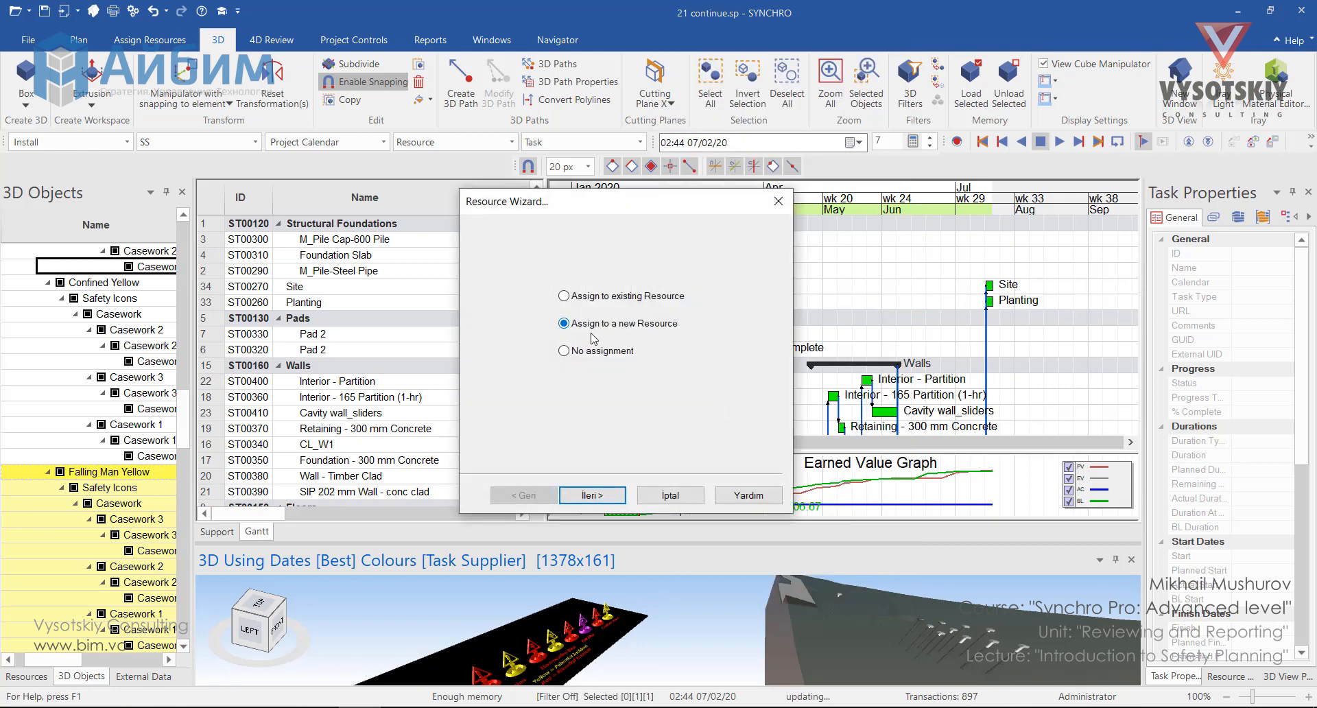
Assign the pasted icon to a new ABC Comp location resource named Risk of falling to the foundation pit, without building a tree.
click(592, 496)
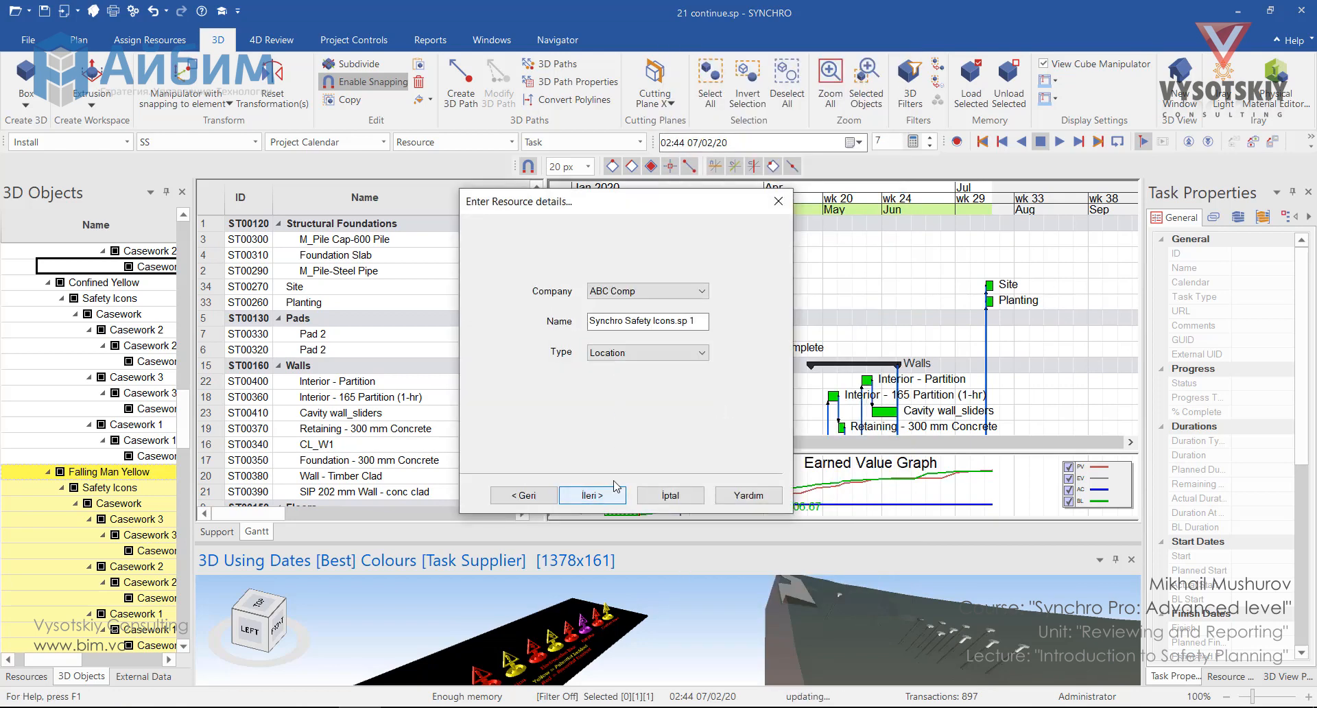
text(Ris)
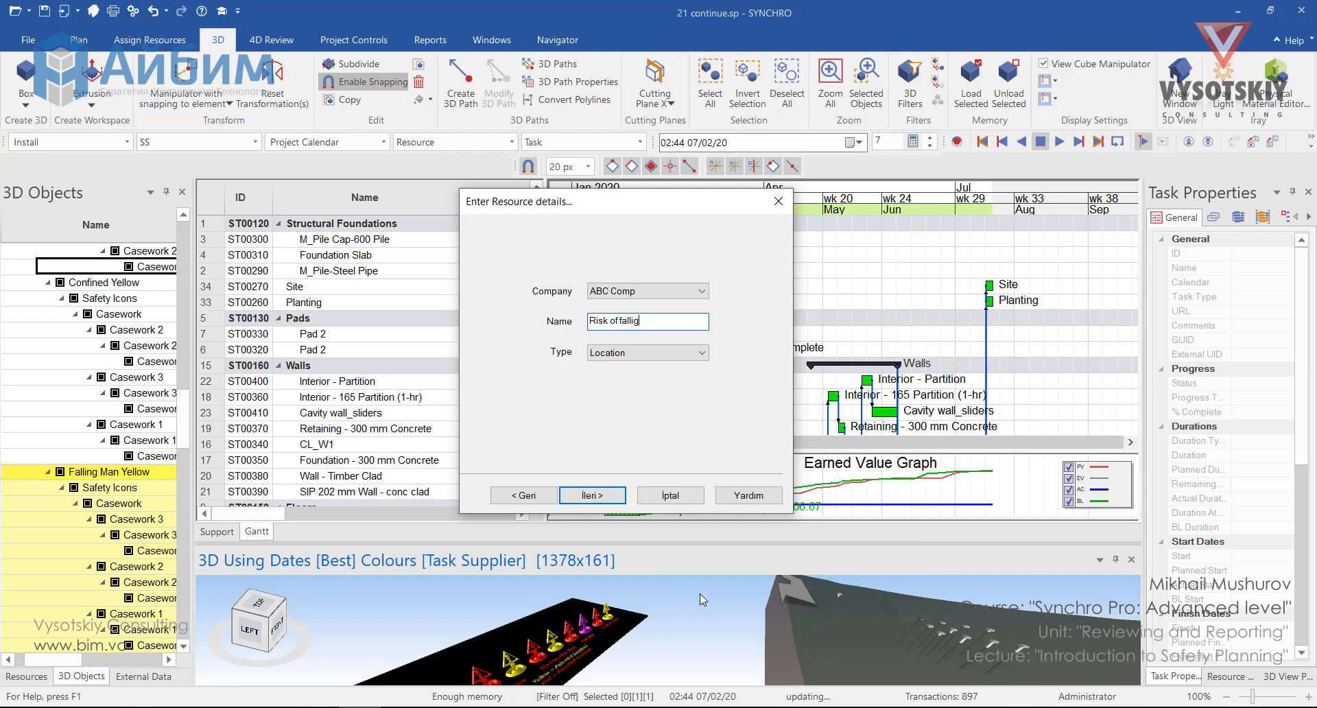
text(k of falling to a confined space)
key(Return)
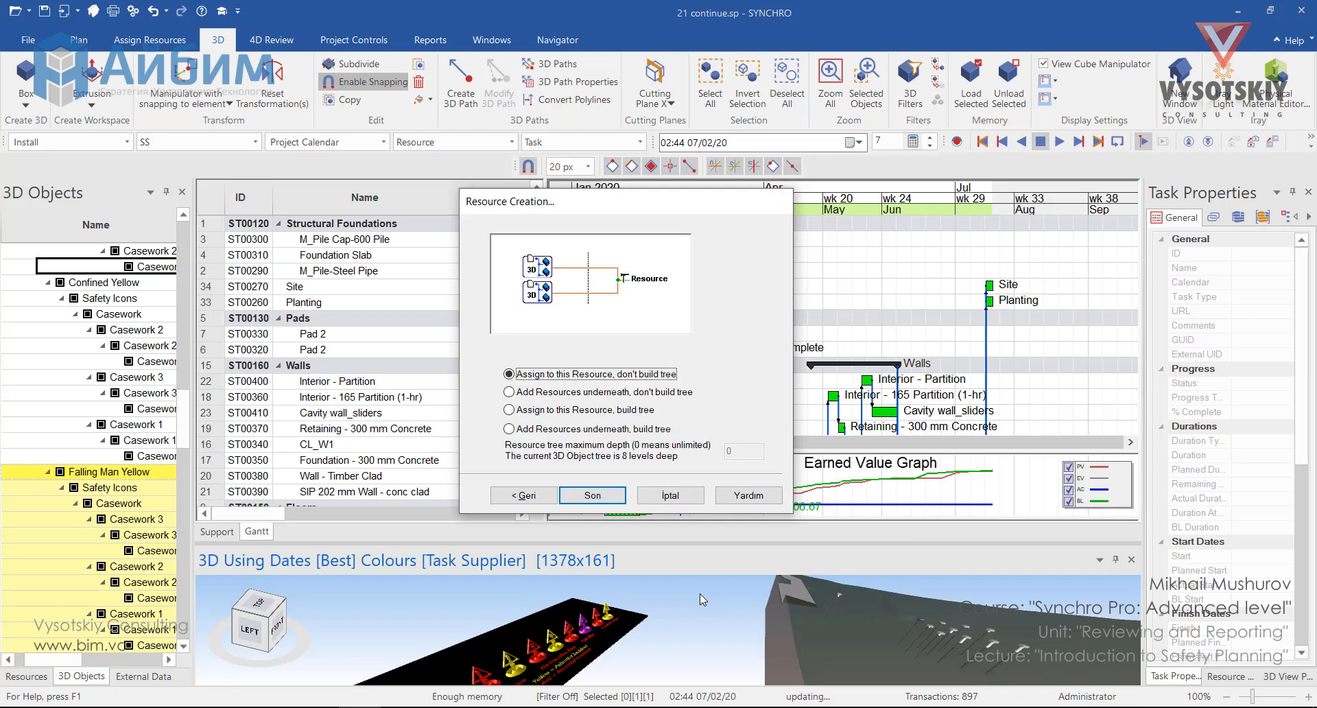
key(Return)
Assign the Risk of falling to the foundation pit resource to the Foundation Slab task.
click(26, 676)
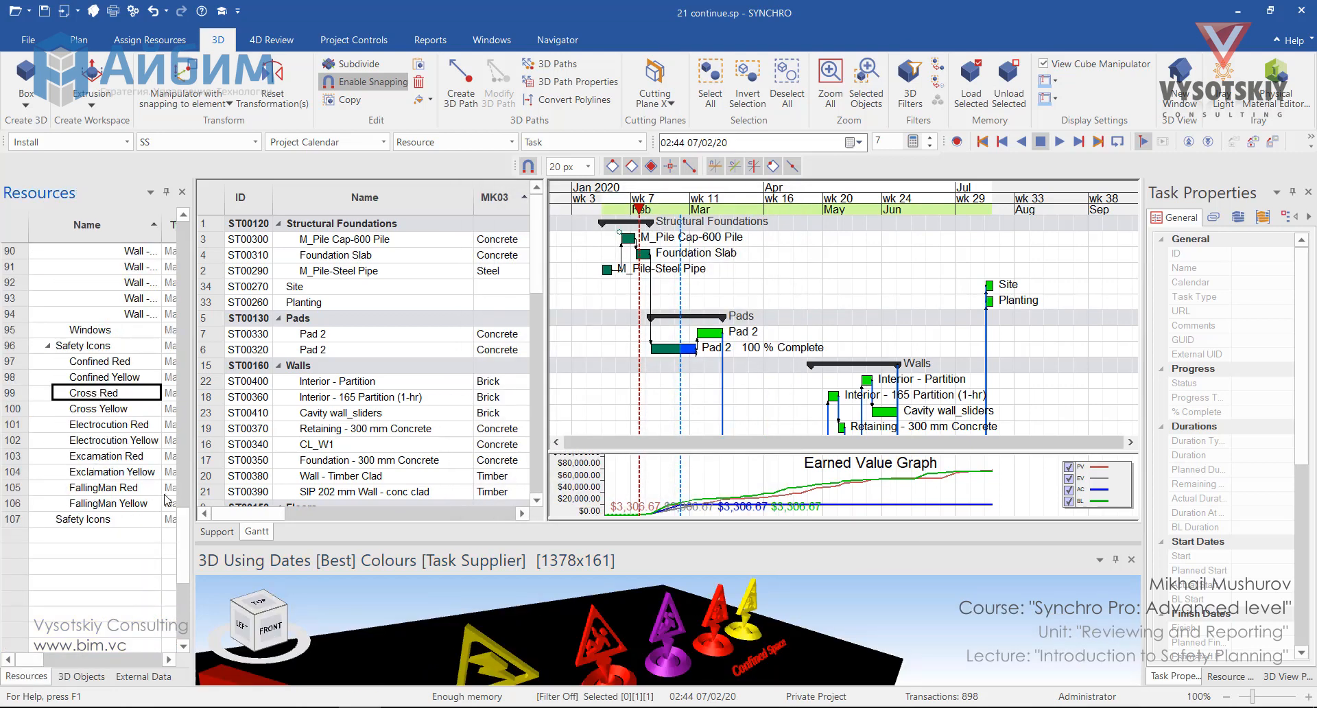
drag(179, 533, 165, 234)
drag(110, 377, 400, 257)
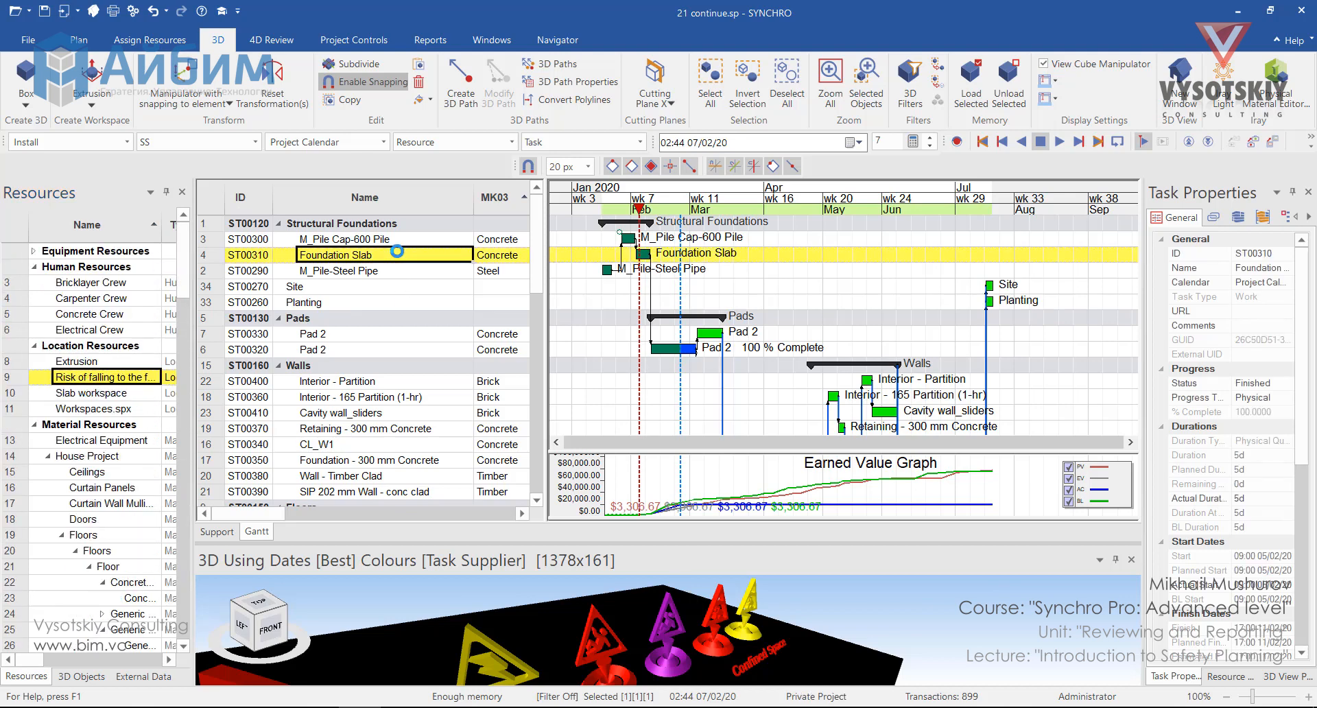
right_click(396, 251)
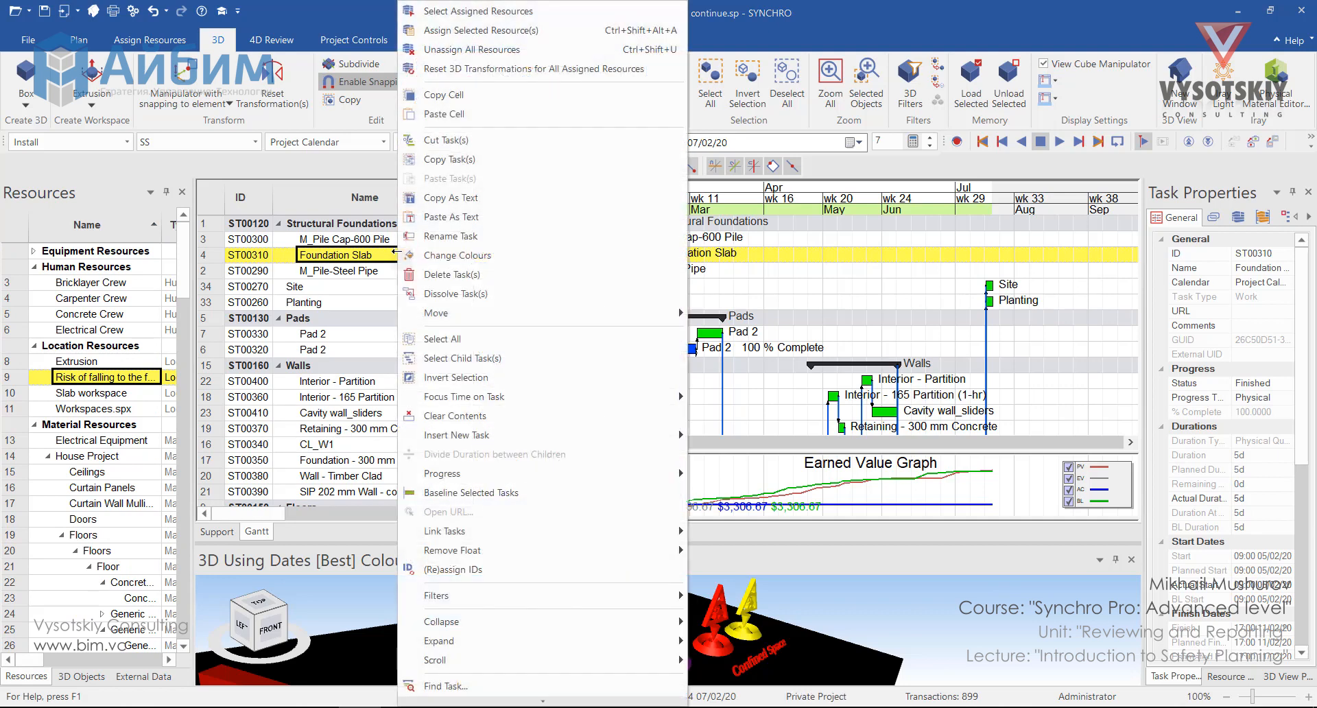
click(502, 29)
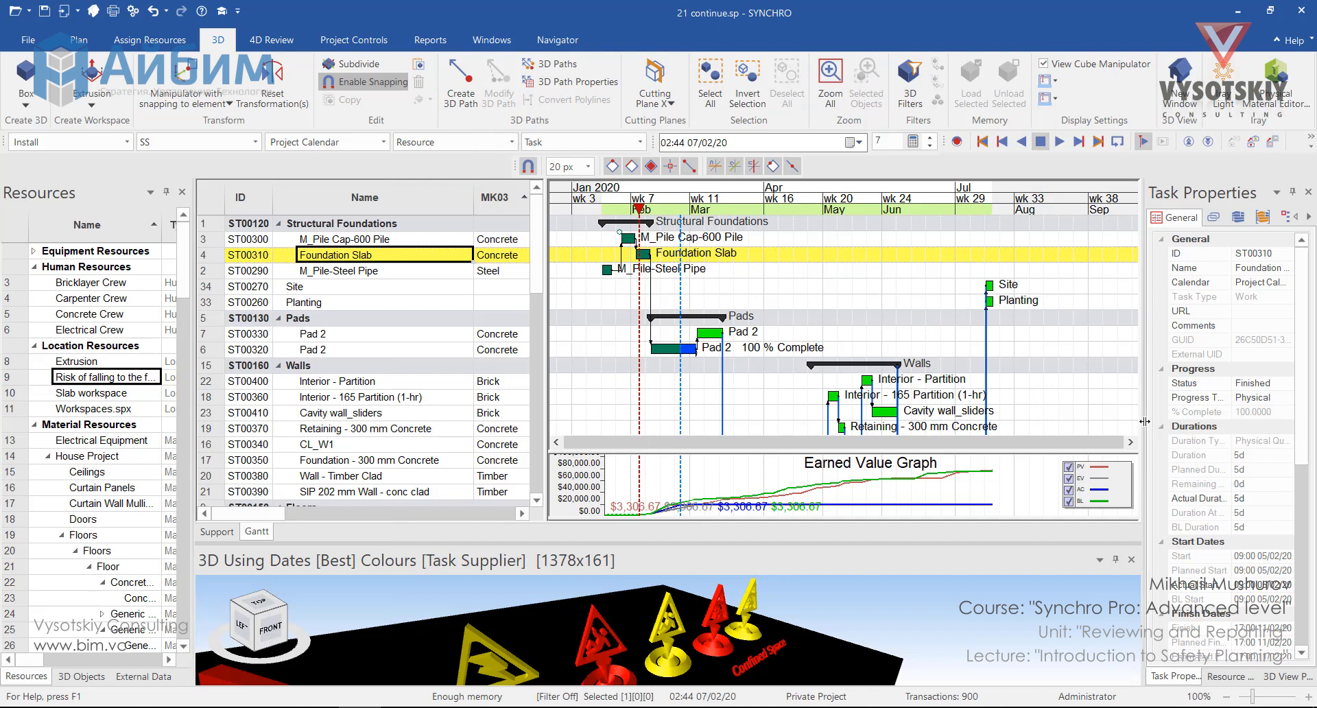
Widen the task properties and select the Risk of falling to the foundation pit resource among the Foundation Slab task's location resources.
drag(1145, 421, 981, 418)
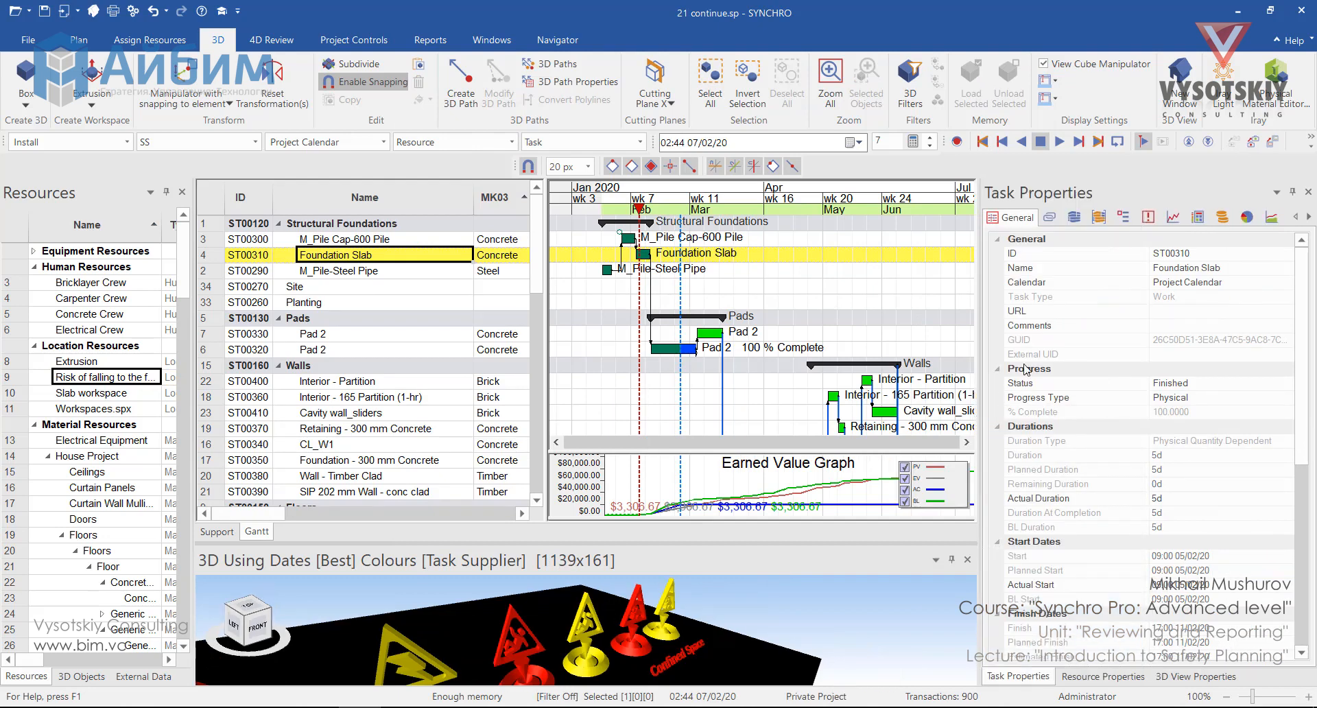
click(1069, 217)
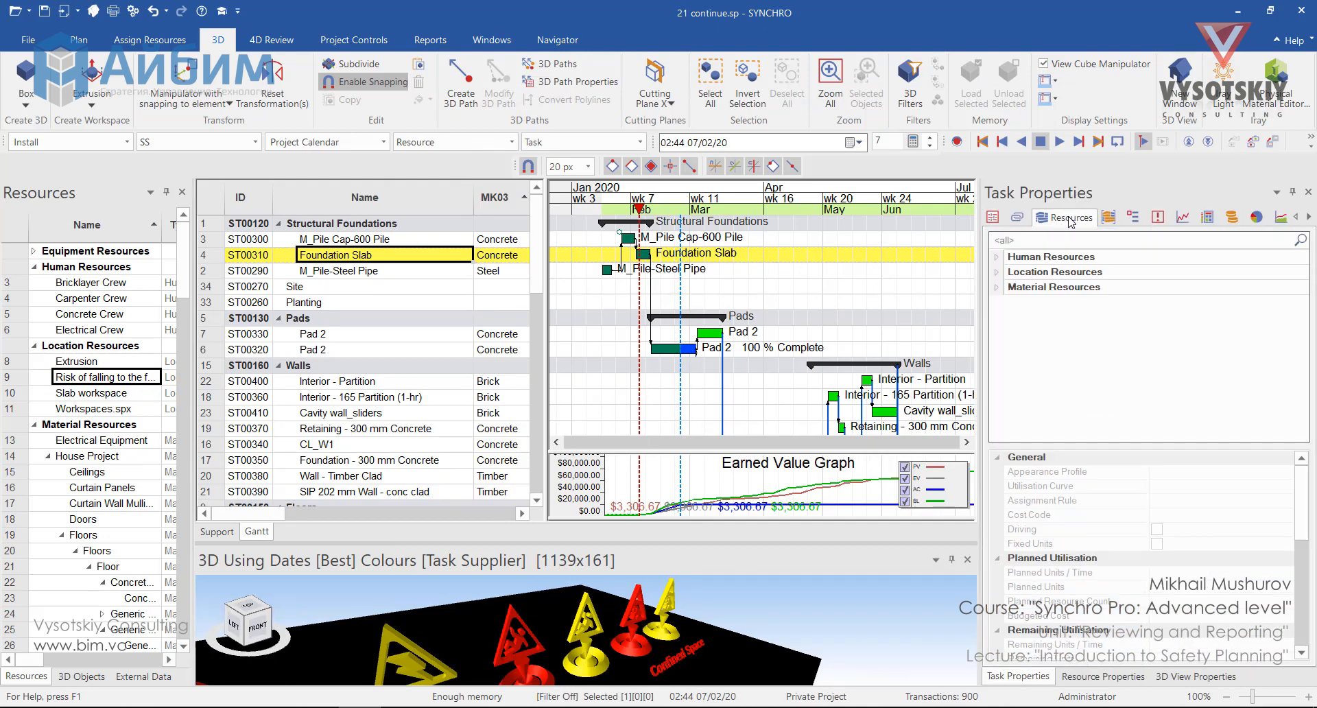
click(998, 273)
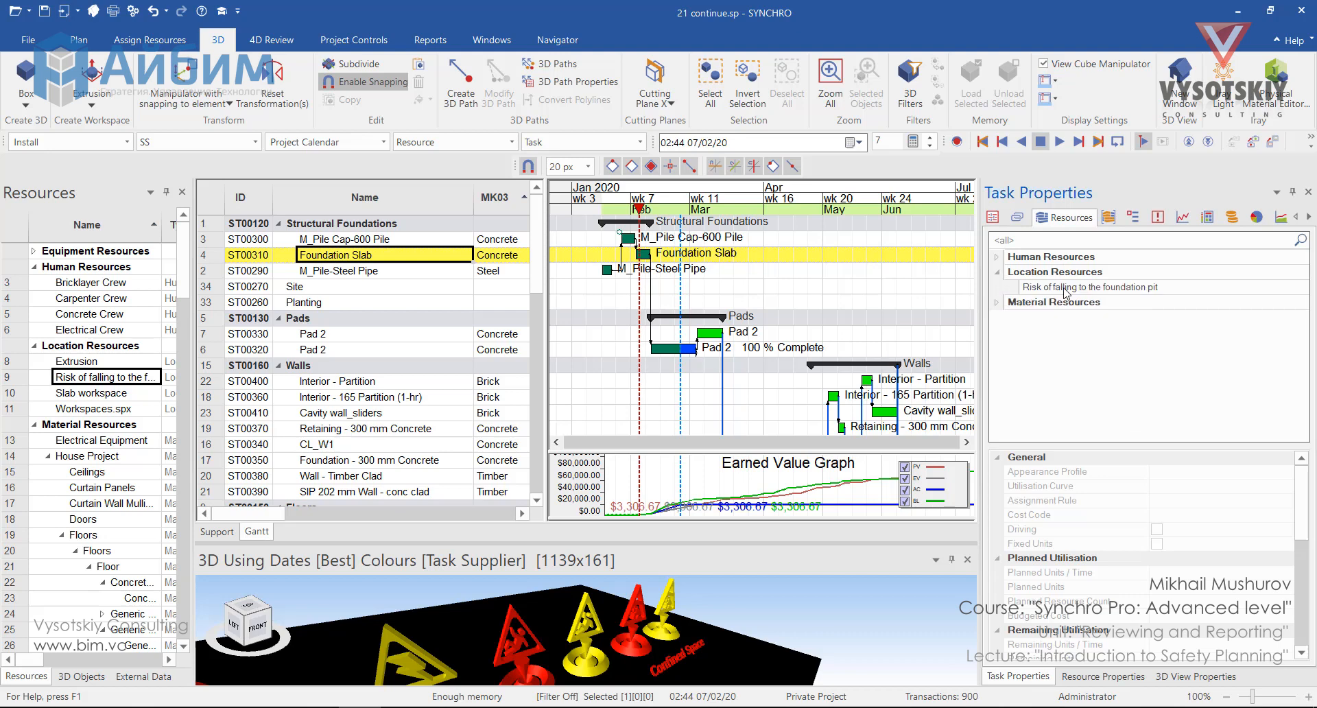
click(1064, 288)
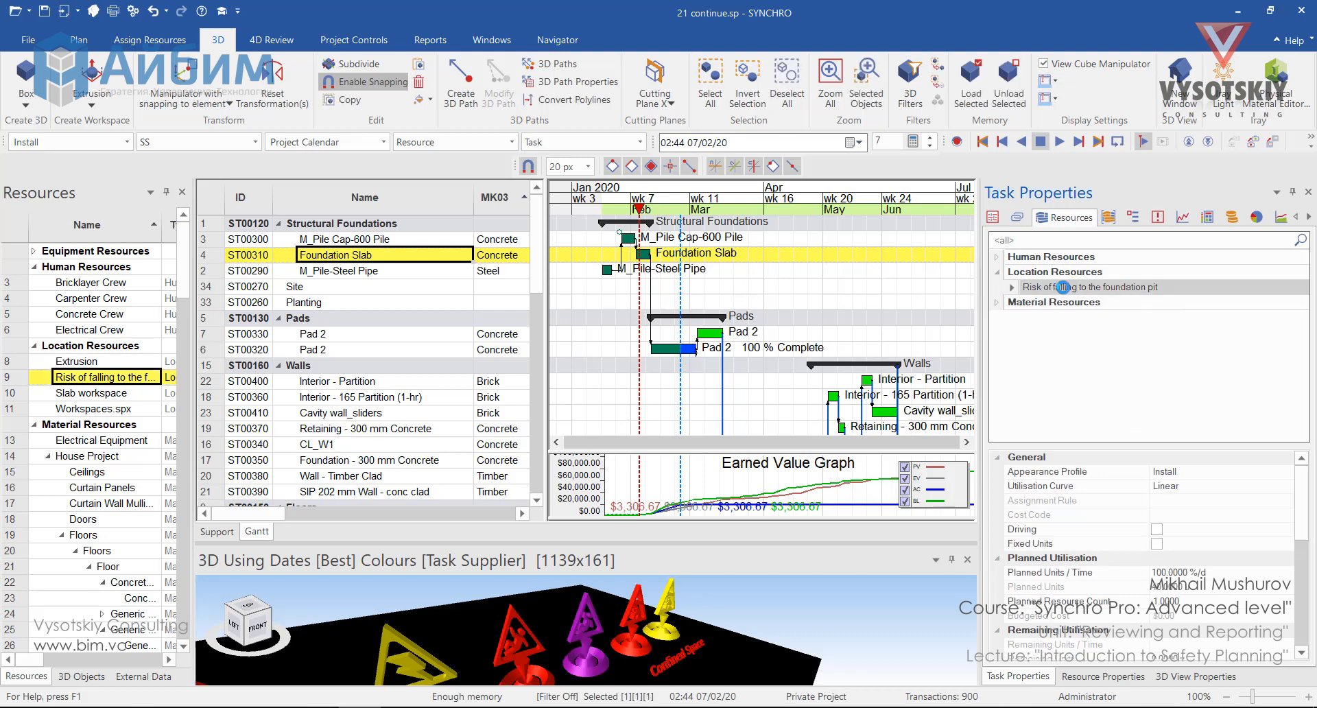
Edit the yellow falling-man icon as assigned, moving it from the icon board onto the terrain at the foundation pit.
right_click(590, 632)
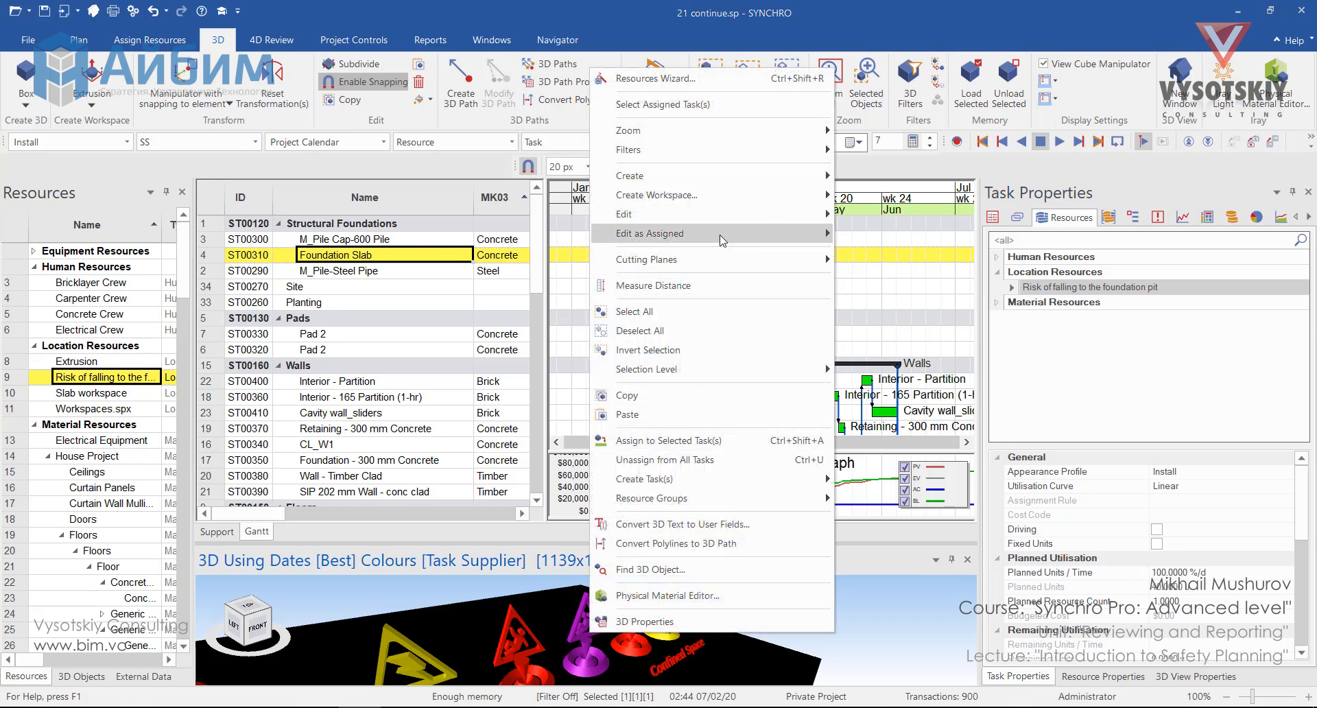
click(1071, 275)
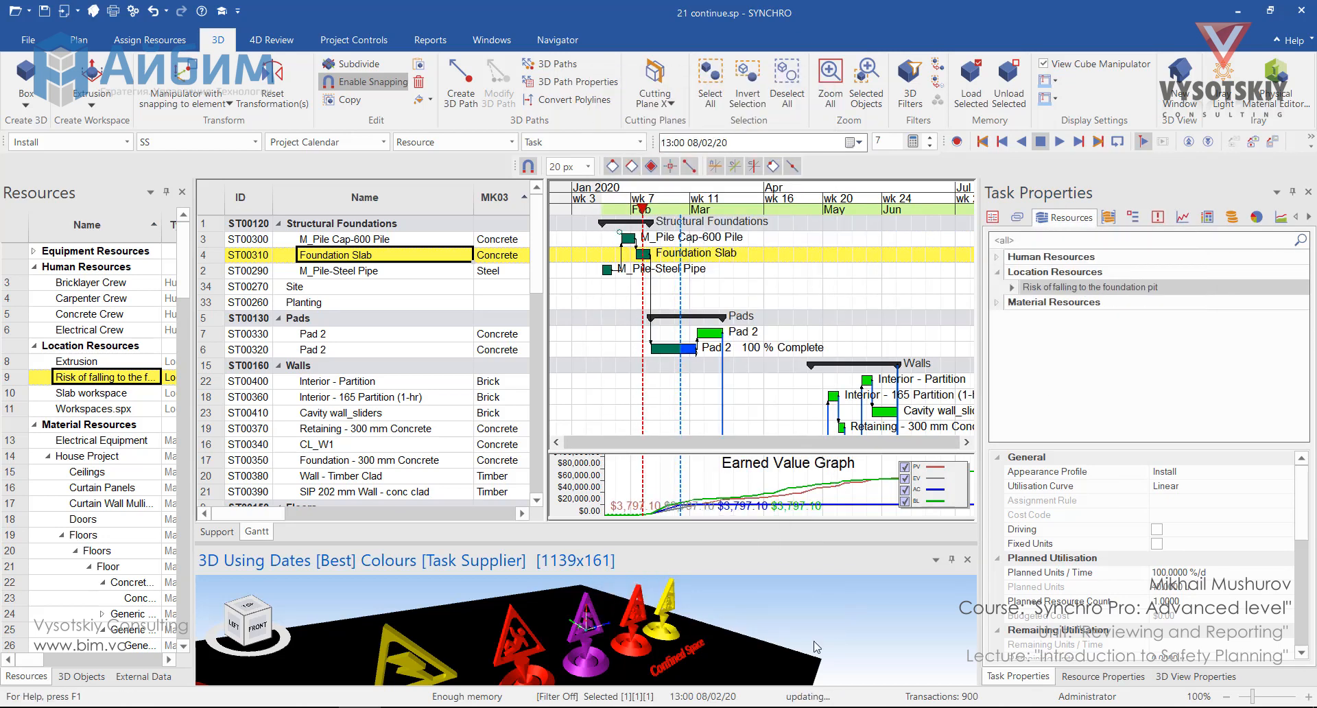
scroll(815, 647, down, 5)
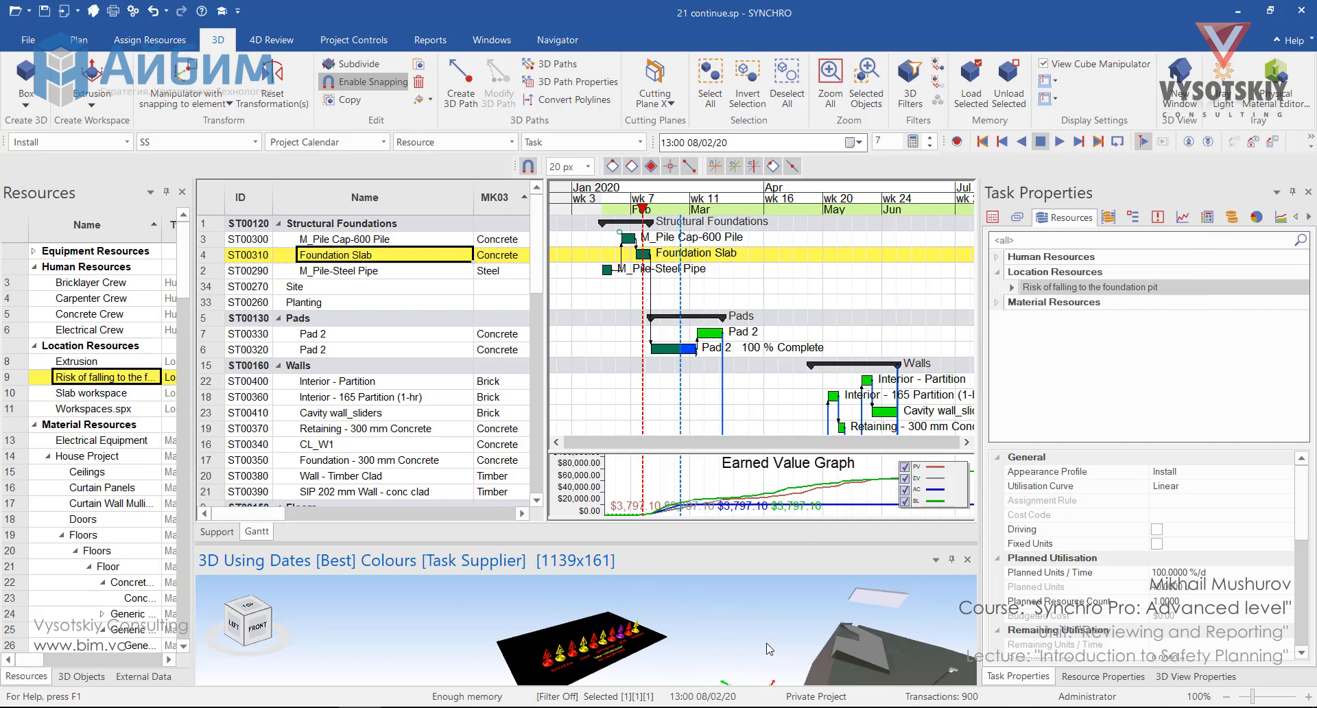
middle_drag(799, 662, 784, 594)
scroll(874, 660, up, 2)
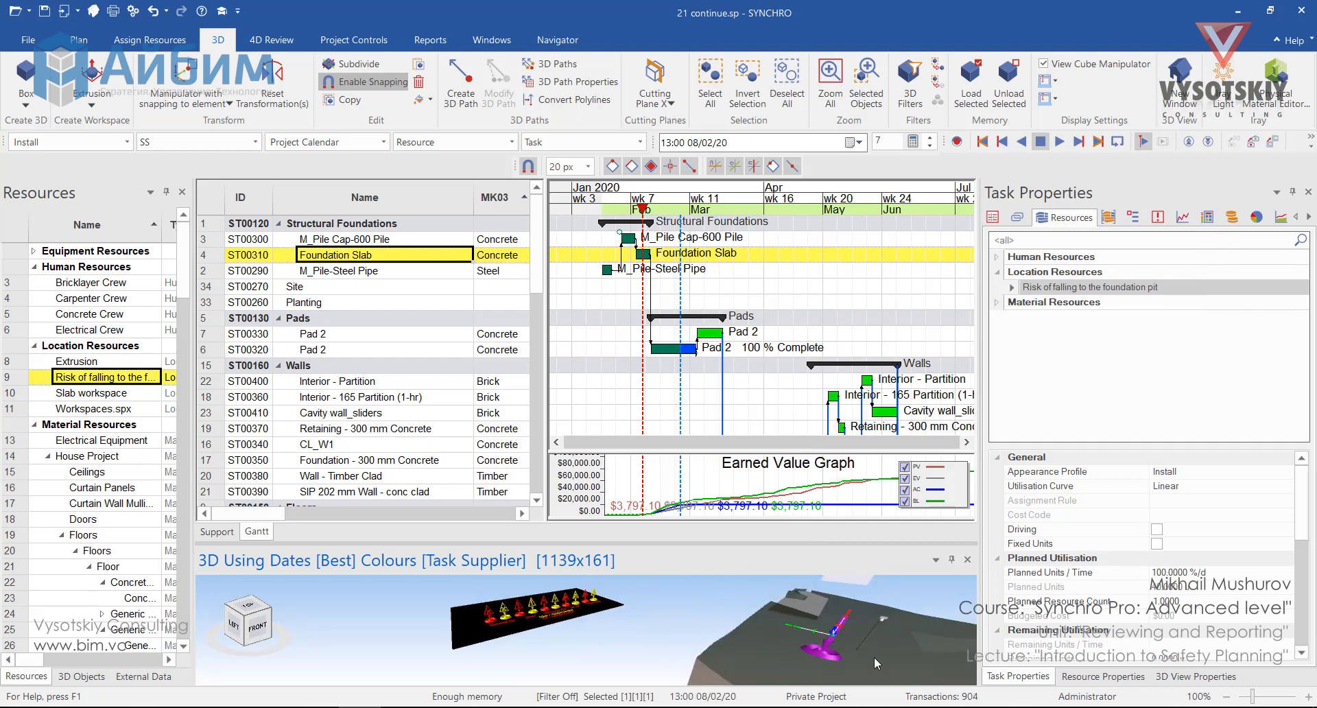
middle_drag(875, 663, 769, 611)
drag(748, 632, 721, 641)
click(761, 621)
Add a note titled Risk of falling with the text "Install the safety barriers" to the falling-risk resource.
click(1087, 332)
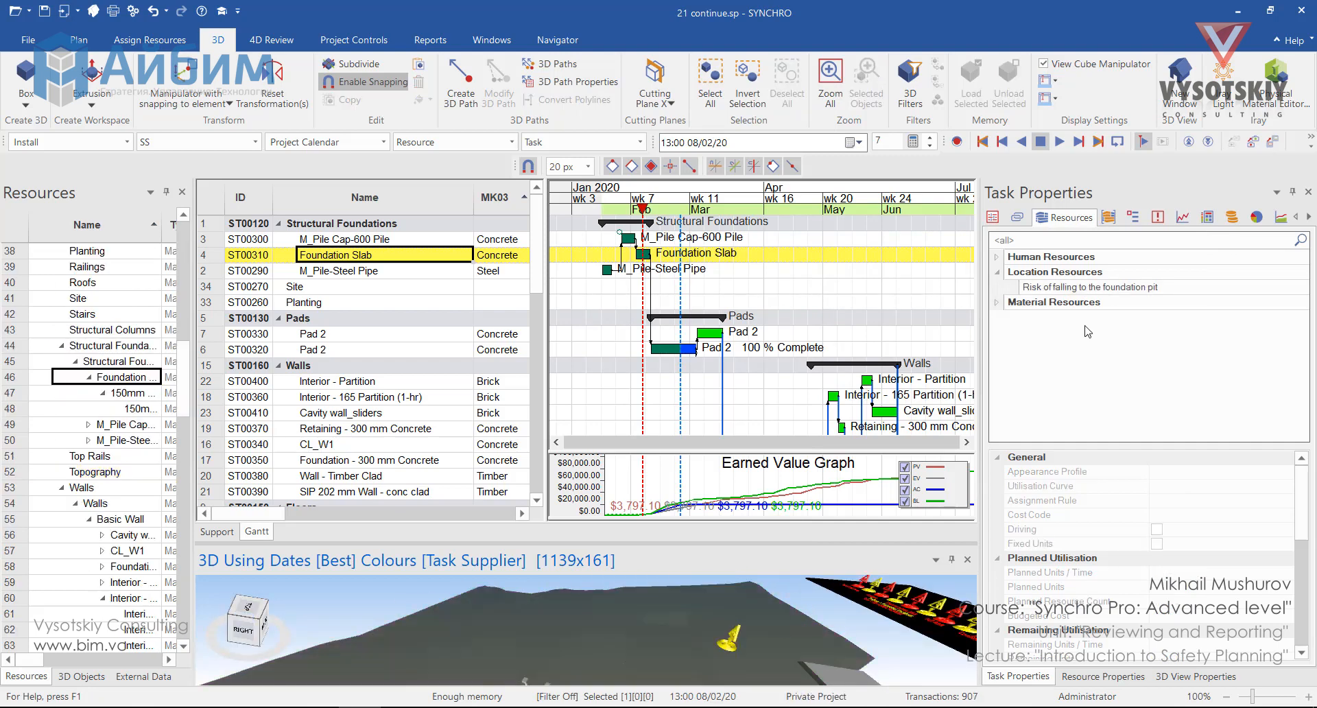
click(1090, 287)
click(1104, 676)
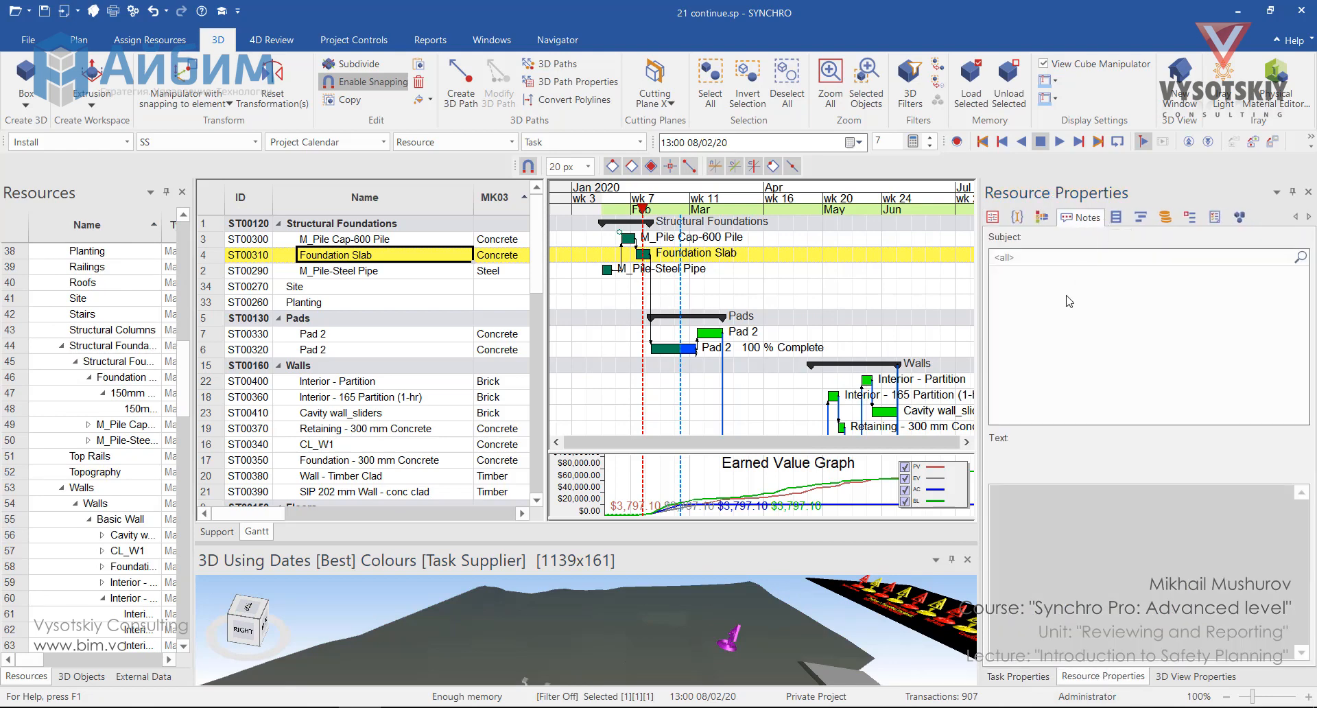
right_click(1068, 301)
click(1104, 314)
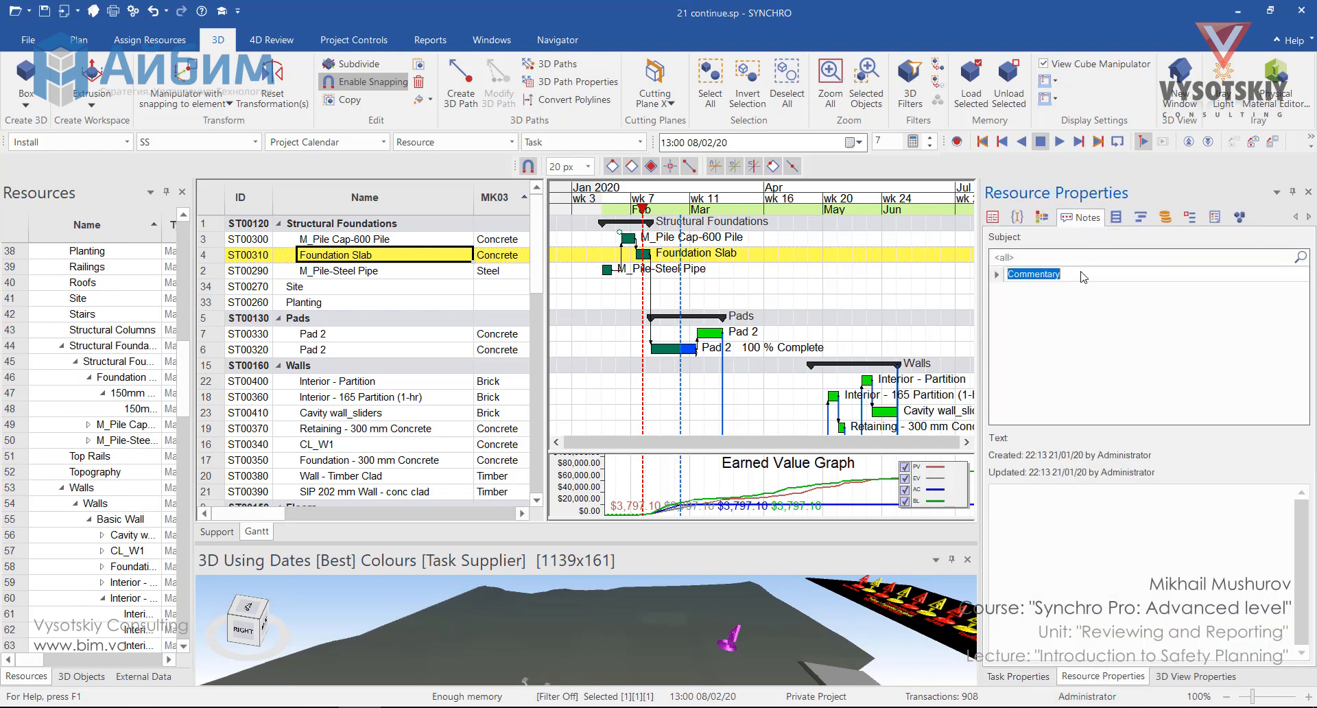
text(Risk of falling)
click(1122, 496)
text(Install the safety barriers)
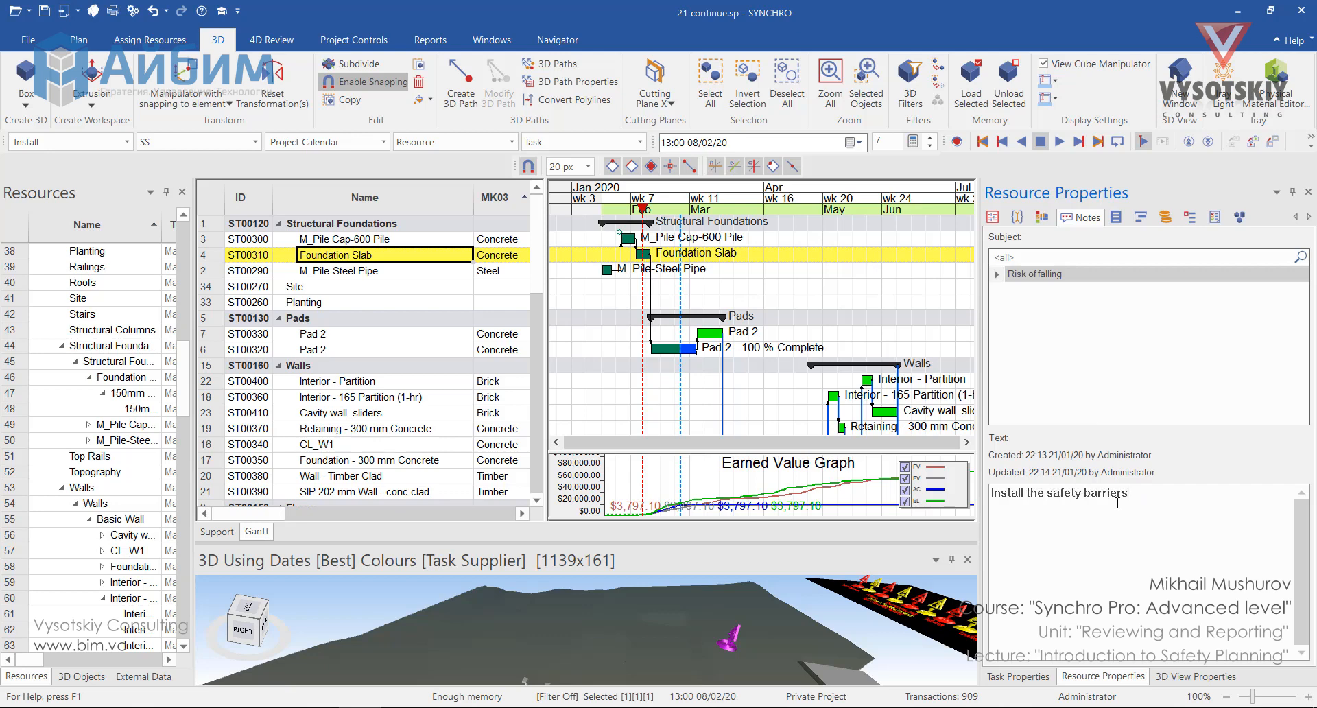
Set the appearance profile of the falling-risk resource on the Foundation Slab task to Temporary.
middle_drag(807, 648, 875, 644)
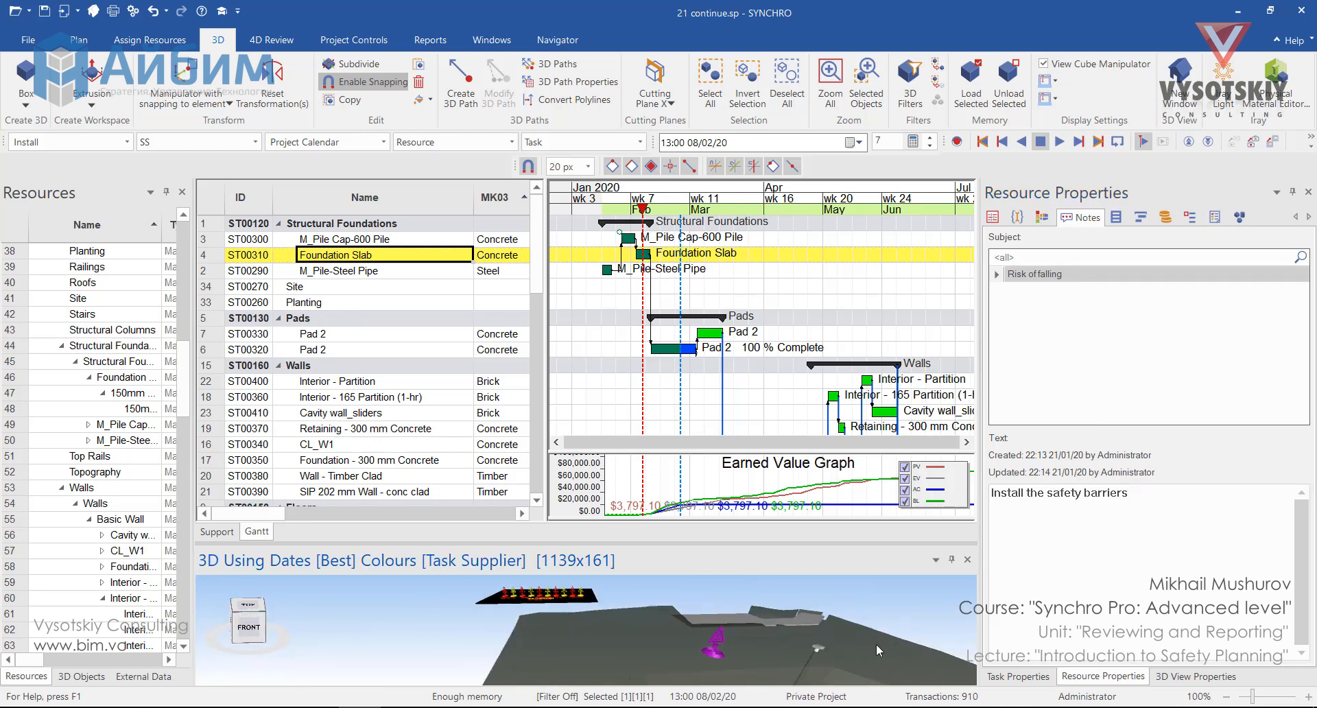
click(1026, 671)
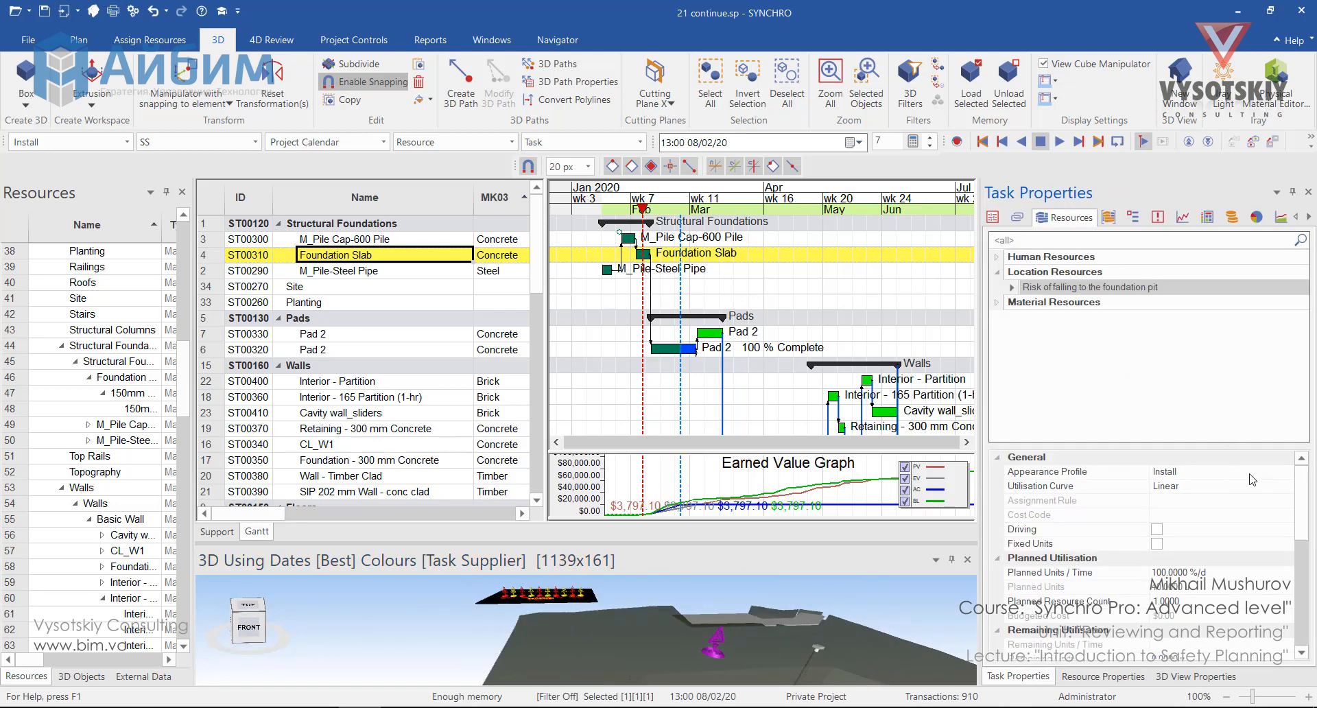
click(1288, 471)
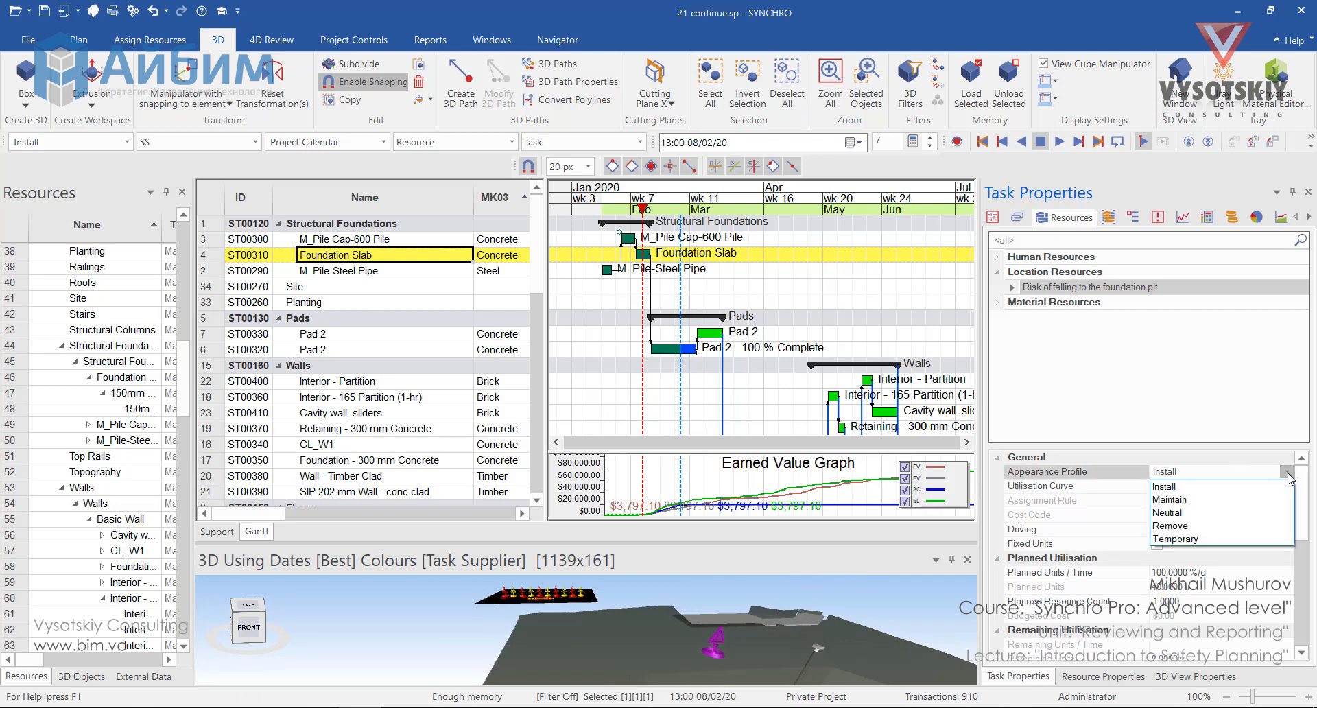
click(1259, 542)
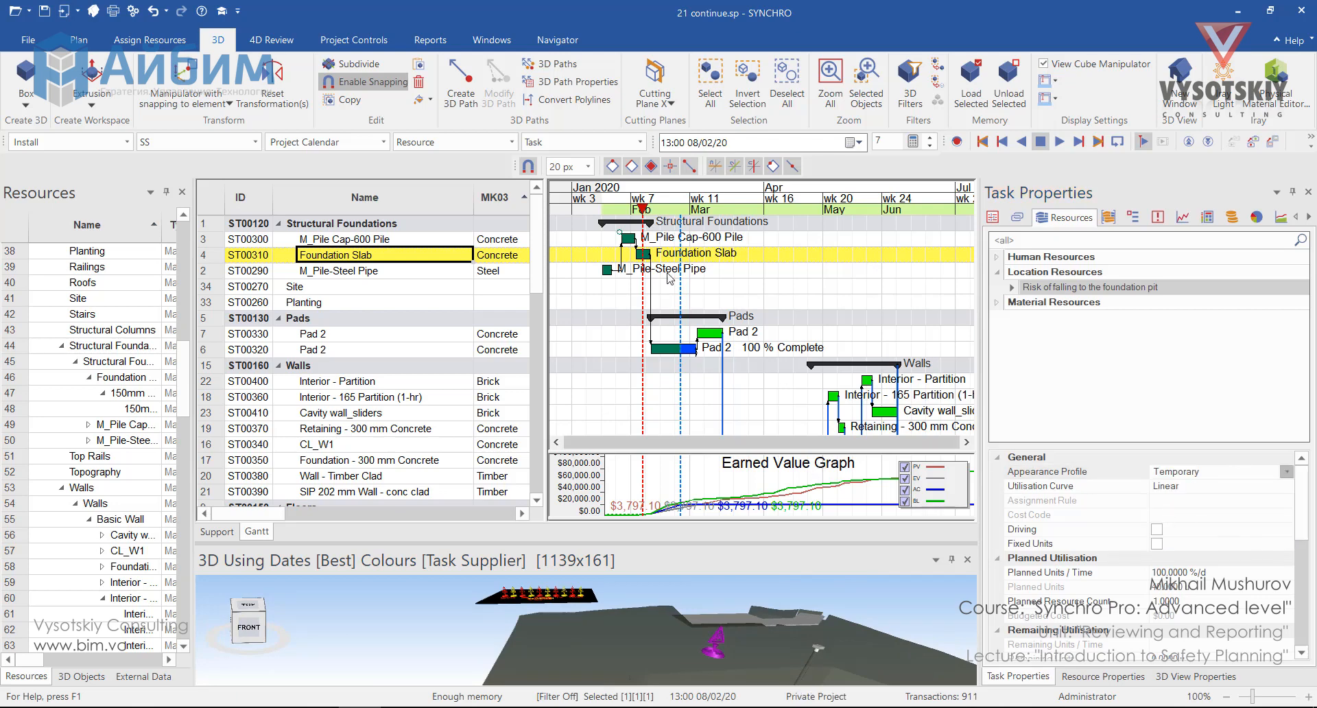
Move the focus time around the Foundation Slab task to check when the warning icon is displayed.
drag(641, 208, 649, 221)
mouse_move(708, 599)
mouse_down()
mouse_move(656, 626)
mouse_move(674, 616)
mouse_move(698, 648)
mouse_move(612, 652)
mouse_up()
mouse_move(646, 209)
mouse_down()
mouse_move(690, 223)
mouse_move(899, 222)
mouse_up()
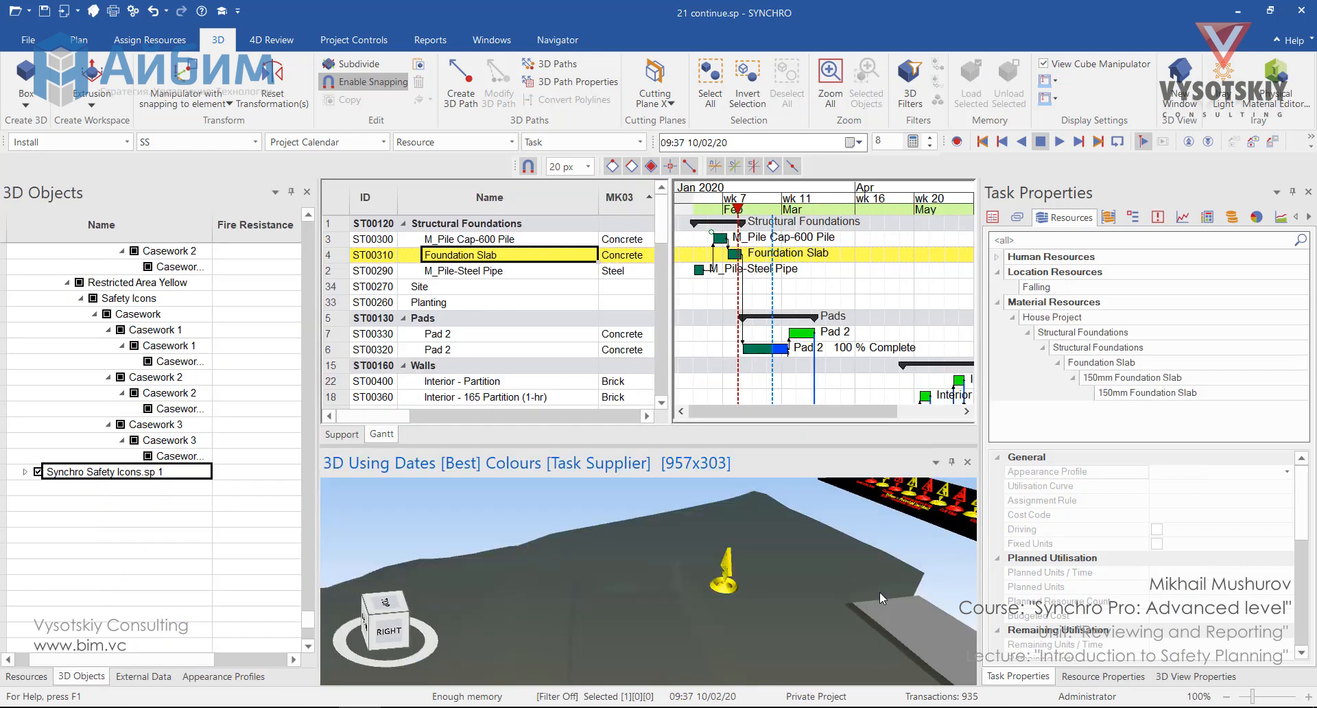
Copy the red falling-man icon from the icon board and paste the copy into the 3D view.
drag(899, 596, 916, 573)
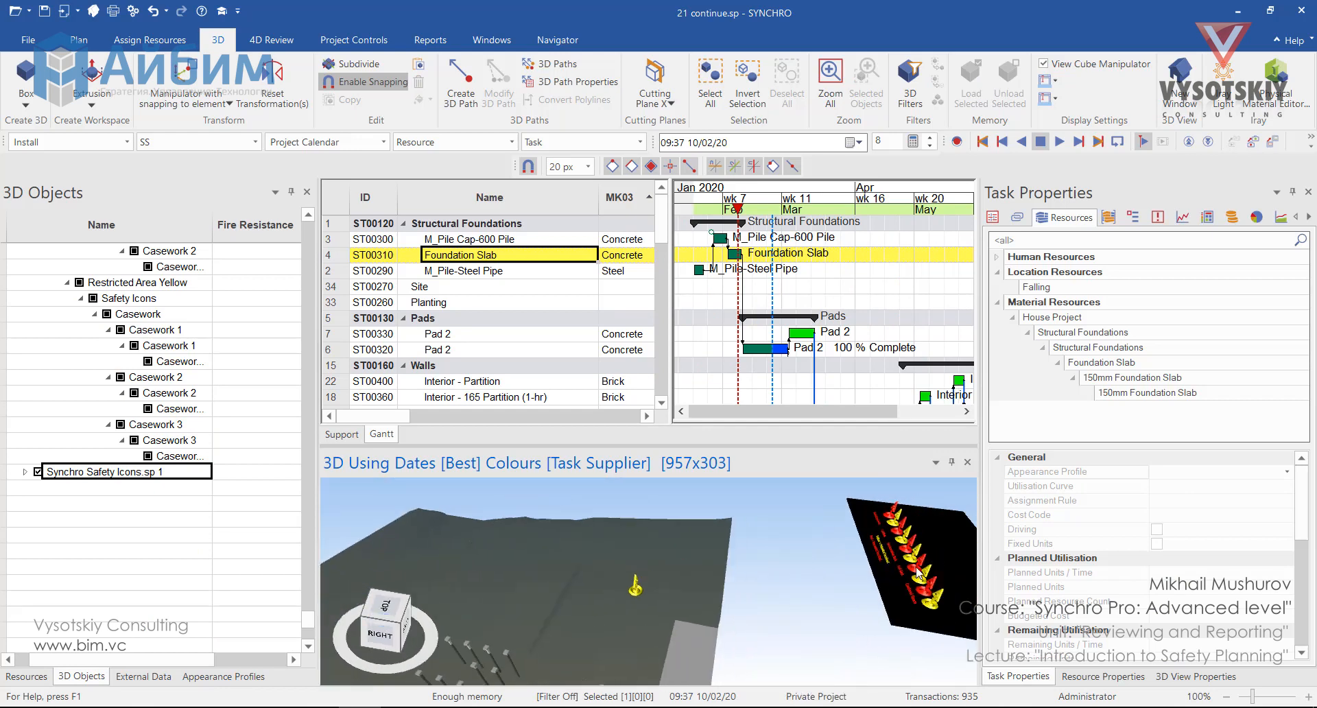
click(915, 573)
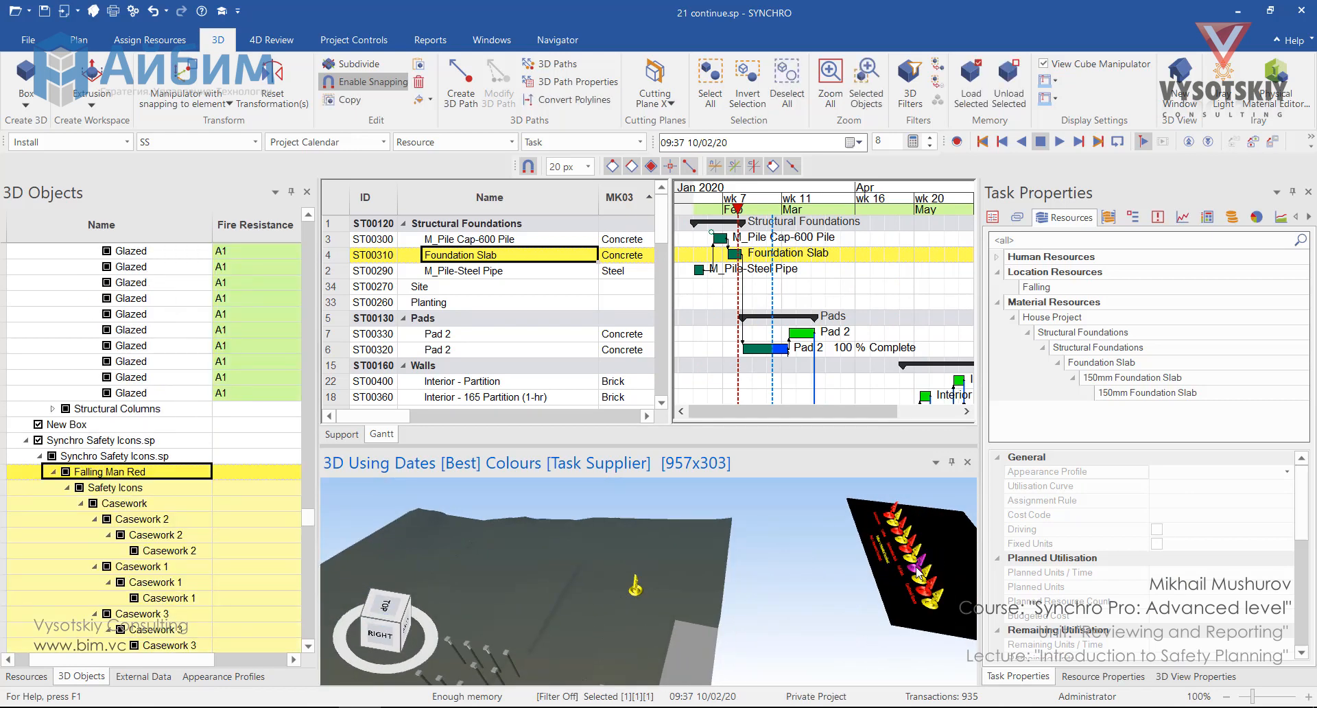
right_click(916, 573)
click(902, 394)
right_click(828, 553)
click(938, 343)
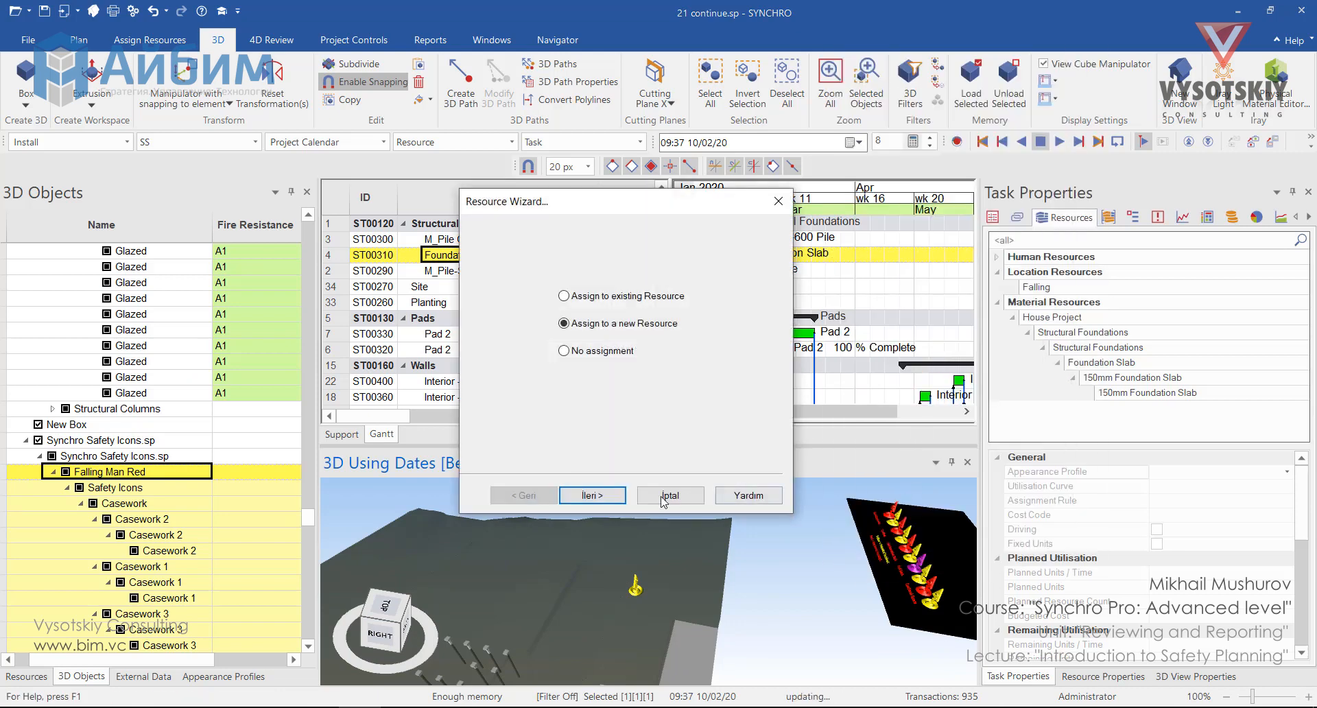
Assign the pasted icon to the existing resource FallingMan Red under Safety Icons.
click(592, 298)
click(592, 495)
scroll(628, 343, down, 4)
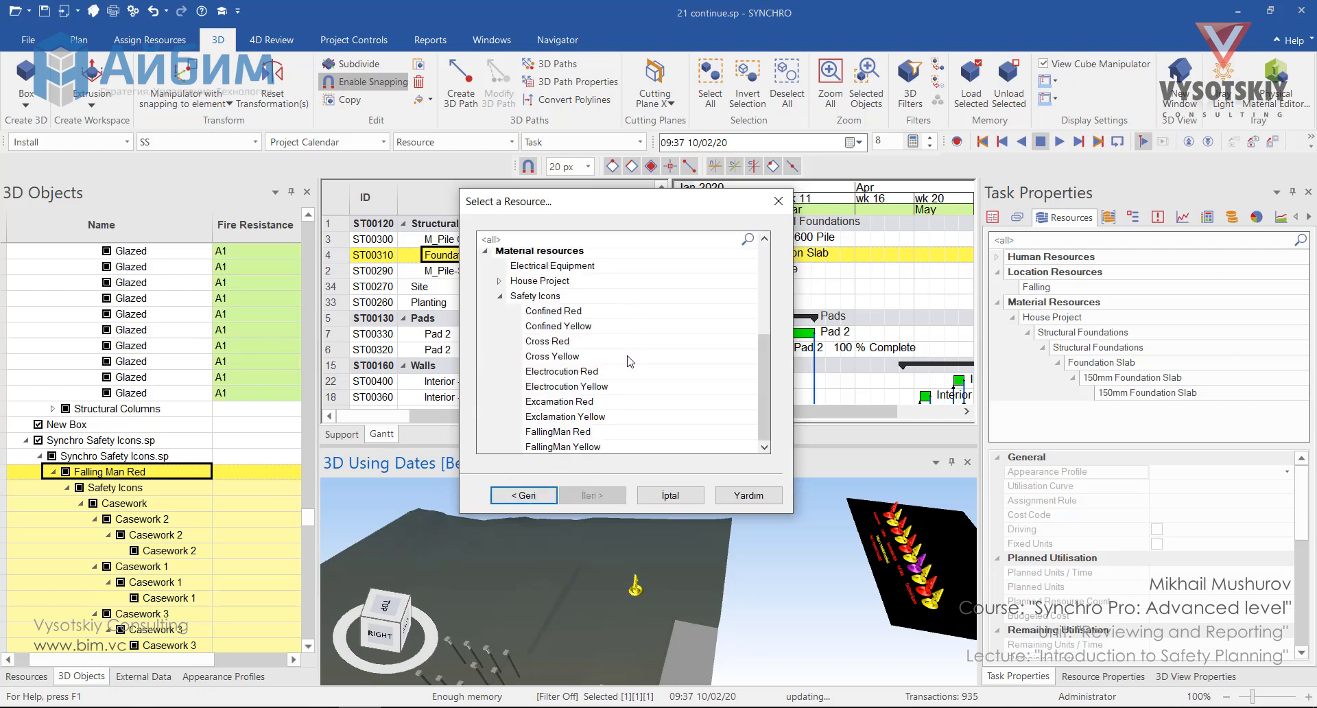
click(576, 431)
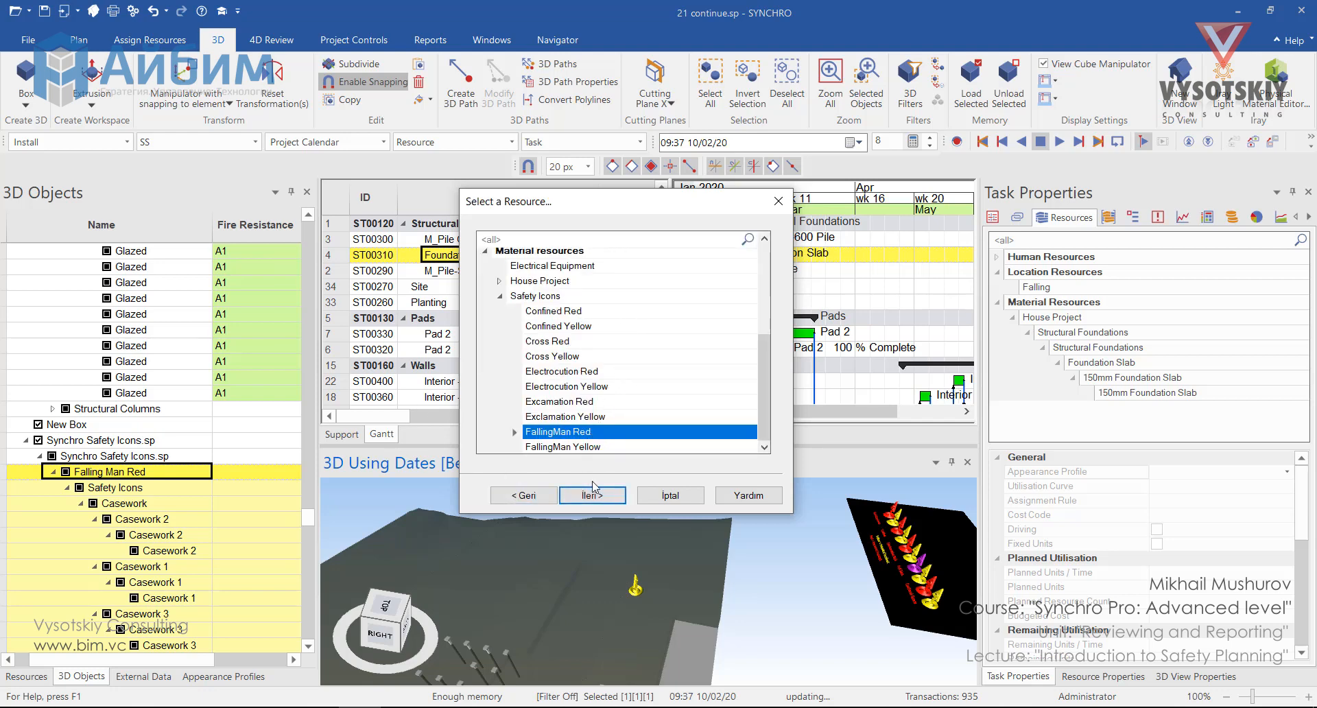
click(593, 495)
click(593, 496)
Move the copied red icon with the Simple Manipulator onto the terrain at the foundation pit, beside the yellow falling-man icon.
click(188, 103)
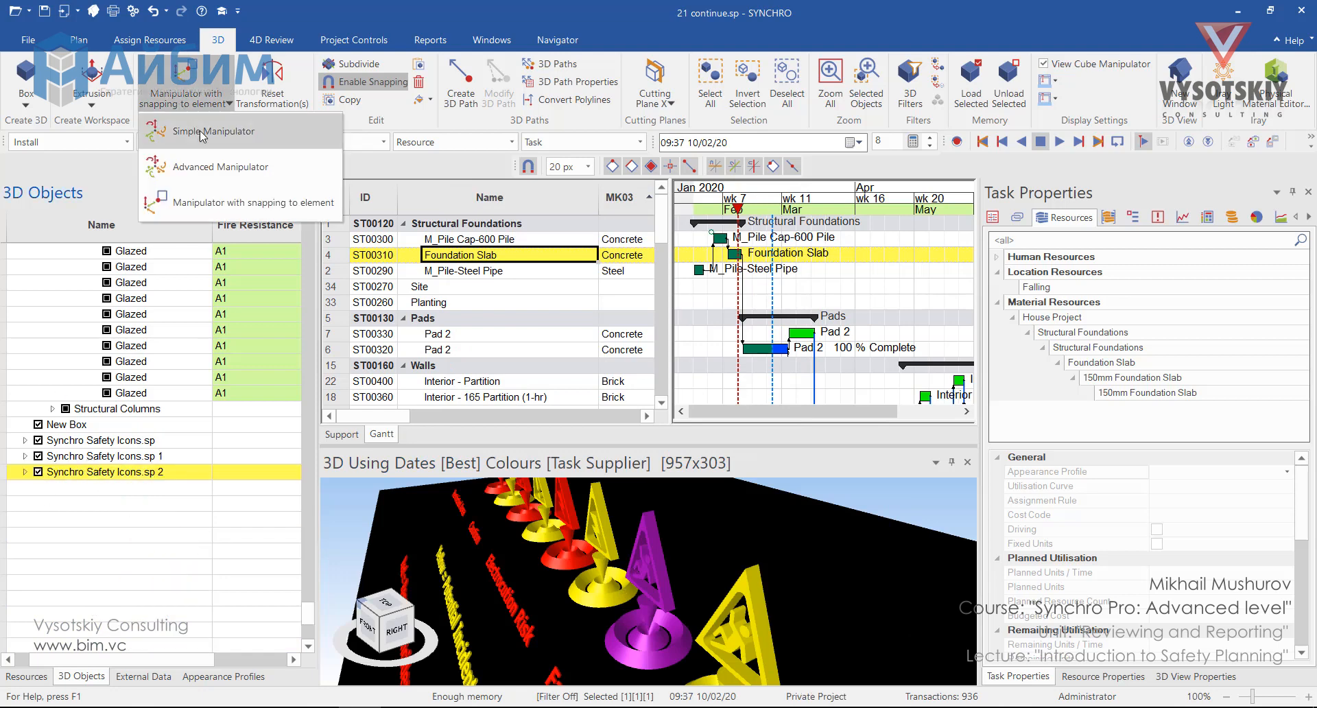
click(172, 167)
scroll(509, 600, down, 3)
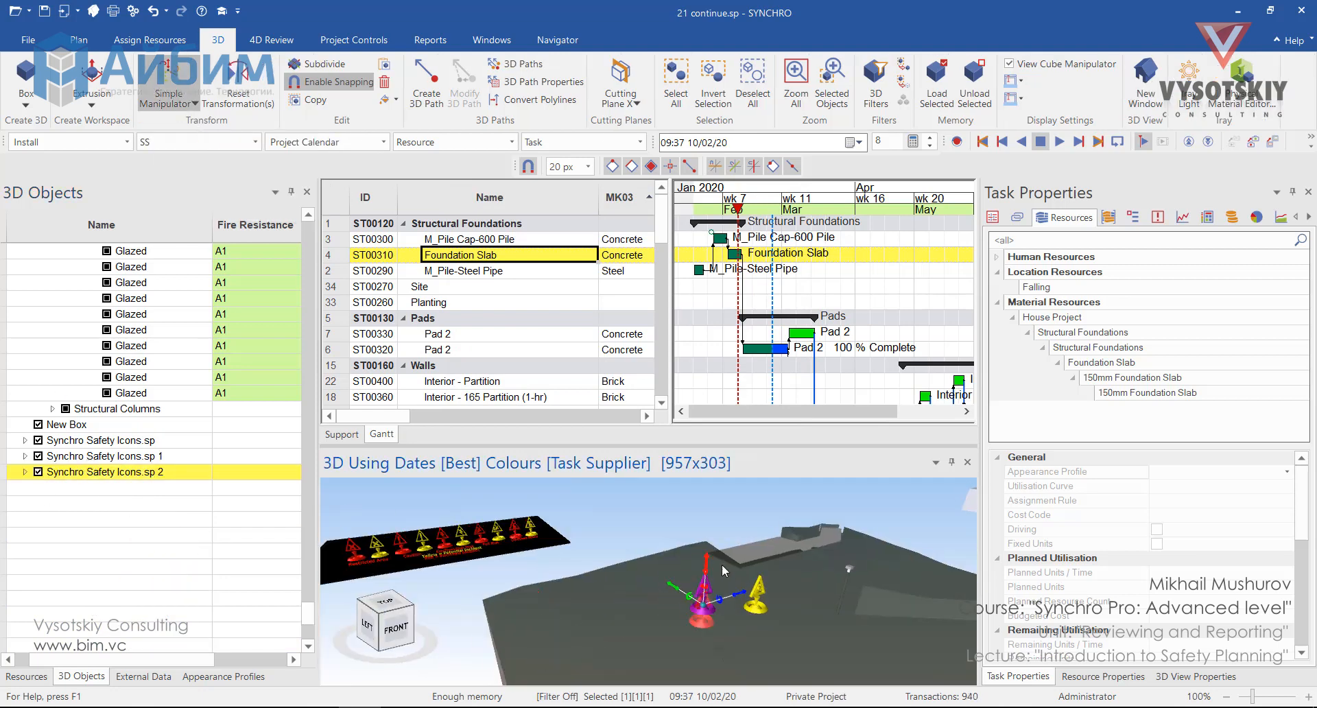
drag(715, 579, 782, 613)
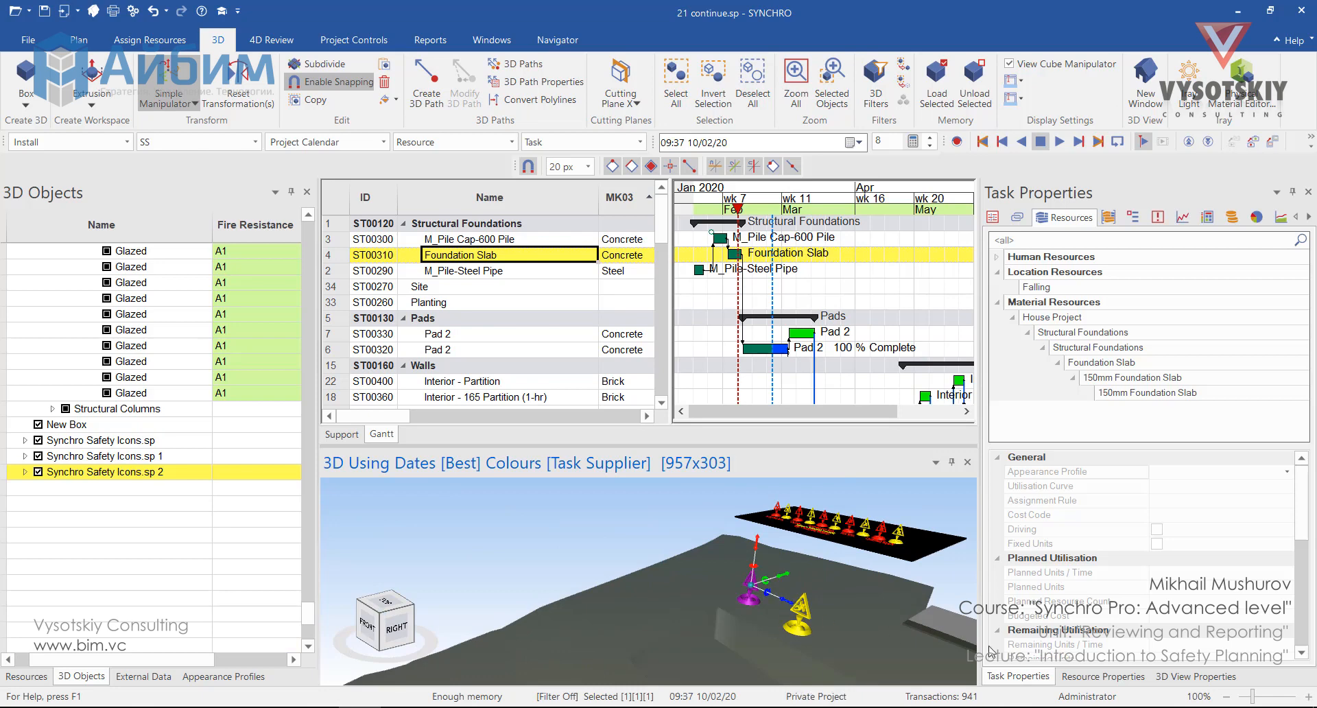
Add a note titled Accident 20200121 with the text "Worker fell down to the foundation" to the red falling-man resource.
click(1080, 674)
double_click(1078, 317)
text(Accident 20200121)
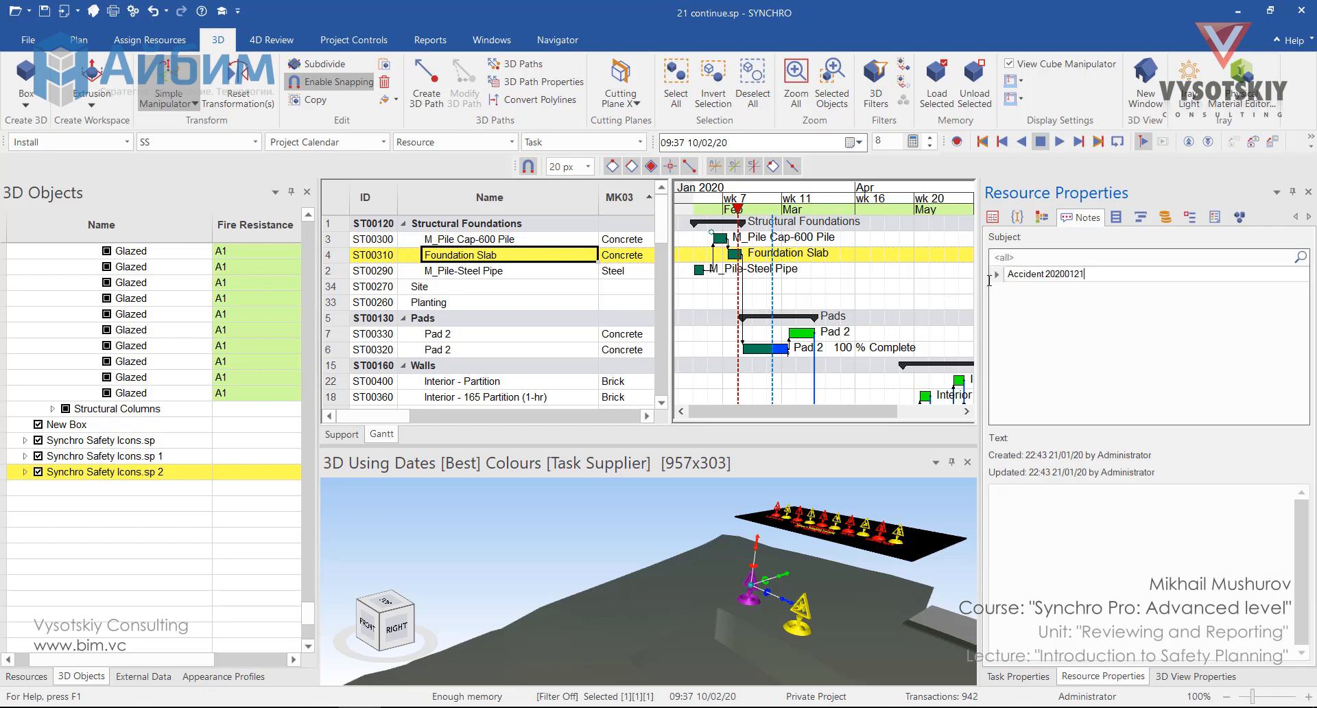
key(Return)
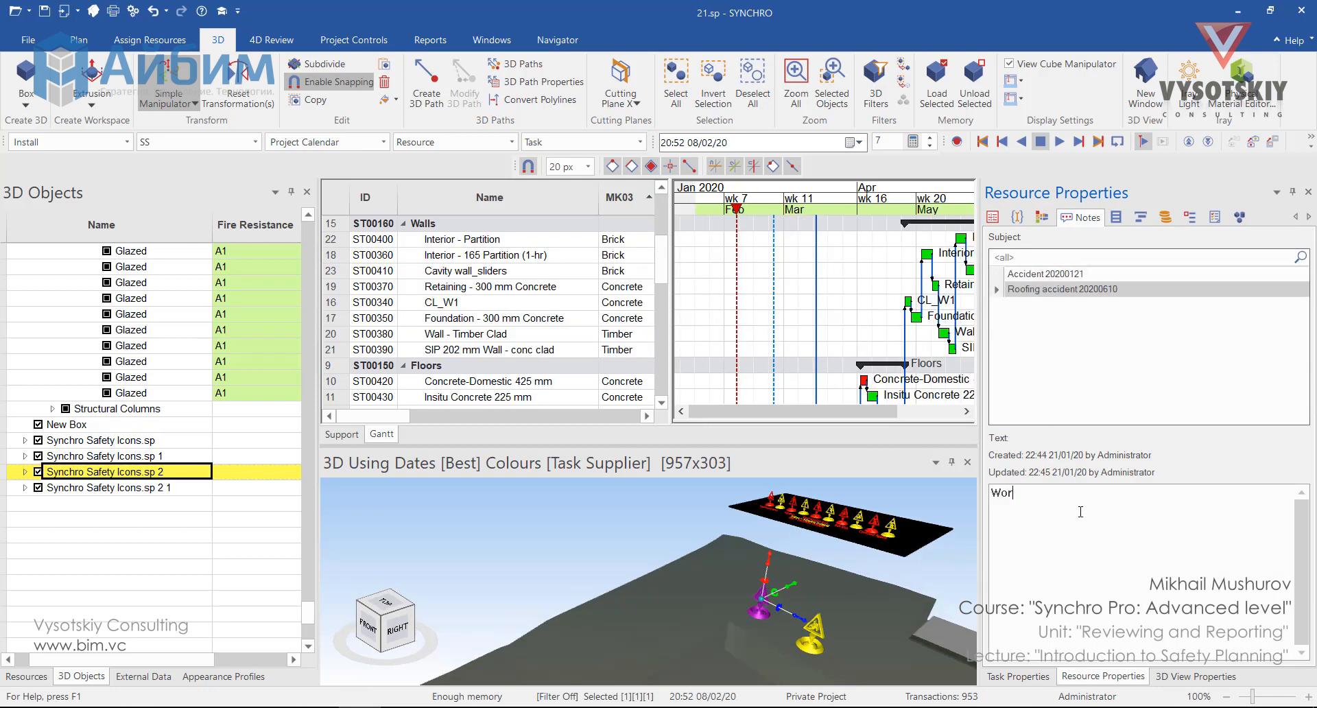
text(ker fell down to the foundation)
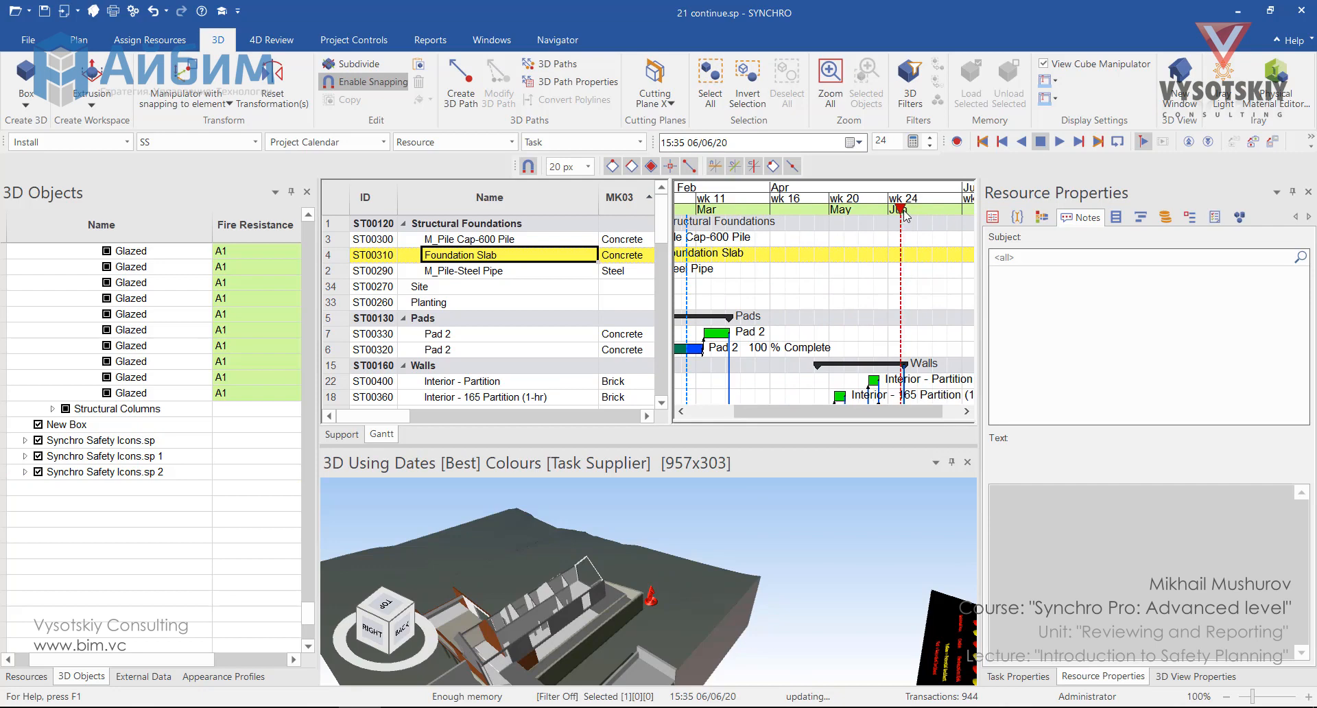
Move the focus time to 10/06/20, and copy and paste the red falling-man icon standing on the terrain.
drag(906, 216, 912, 220)
click(652, 599)
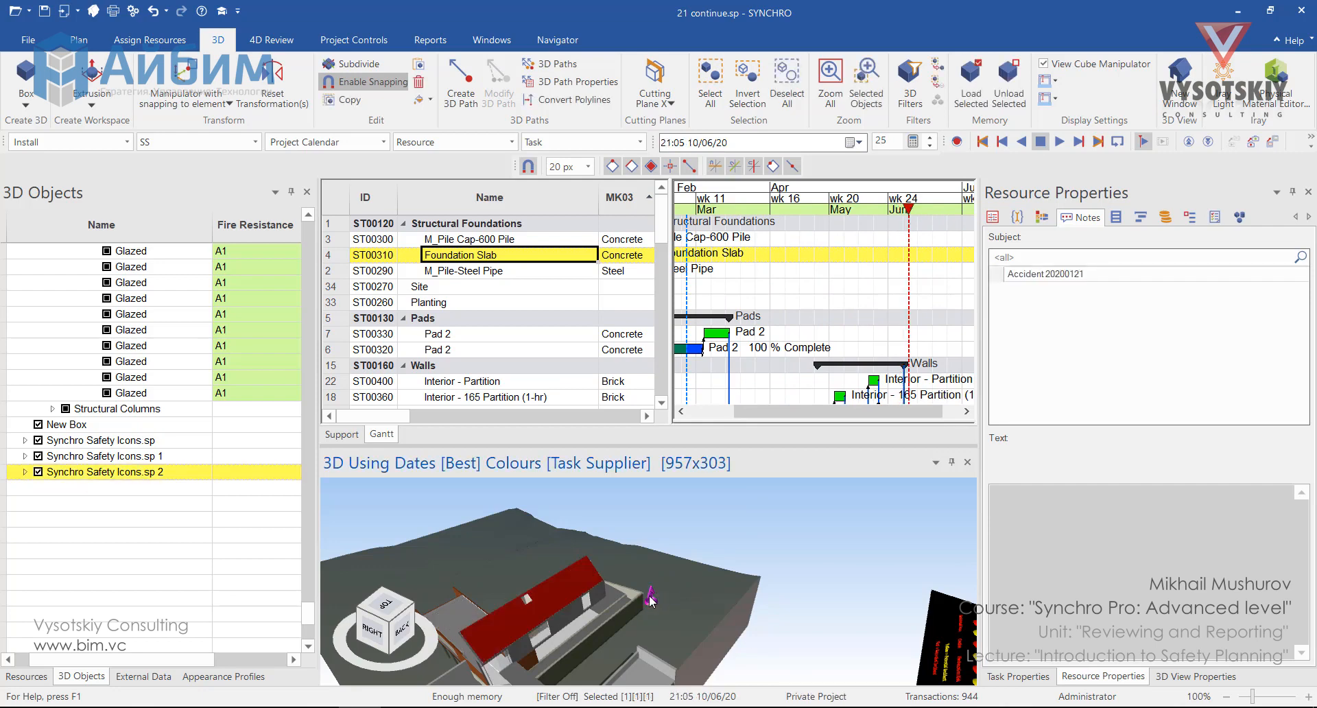
right_click(677, 558)
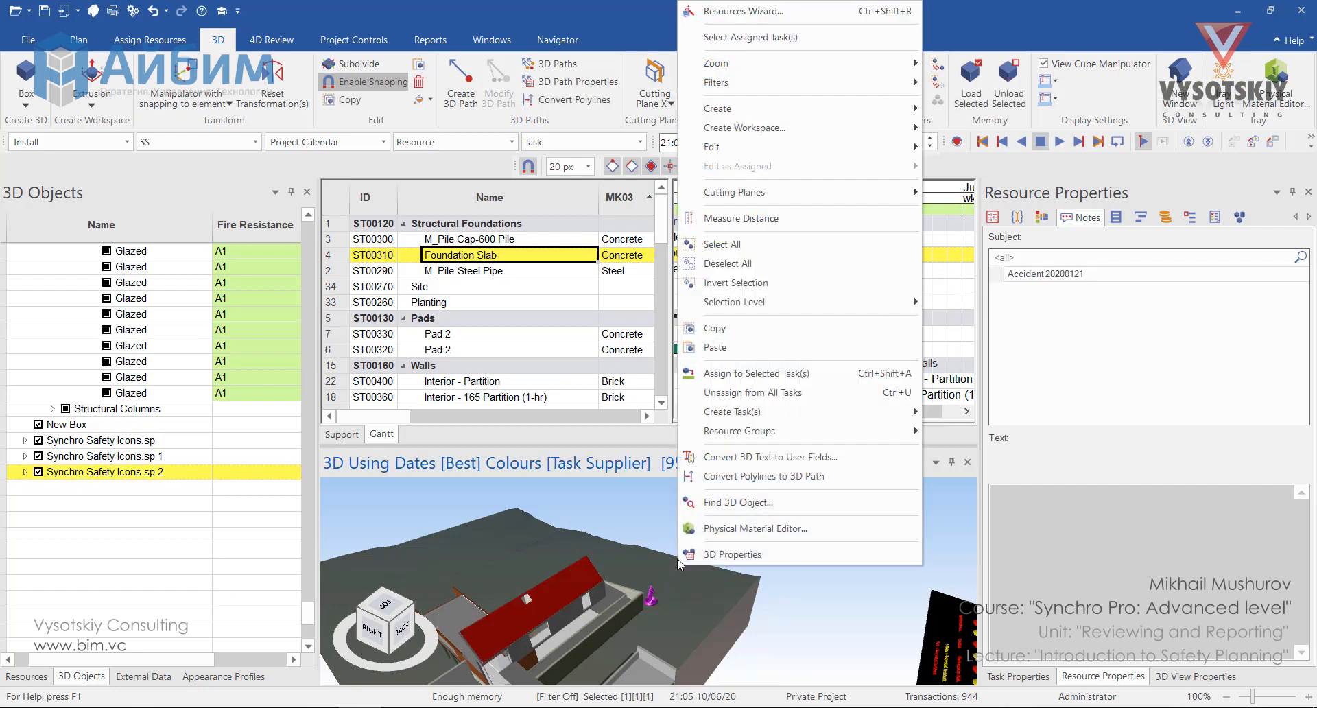
click(787, 335)
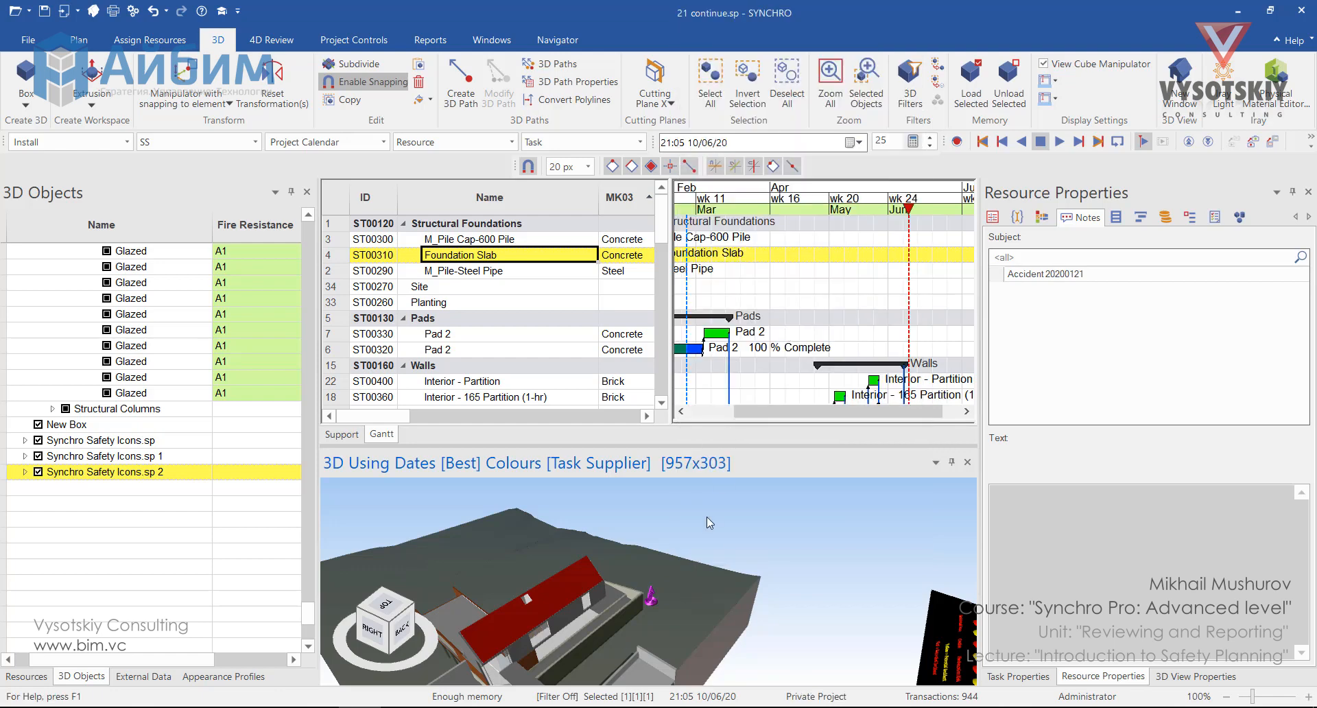
right_click(707, 516)
click(787, 347)
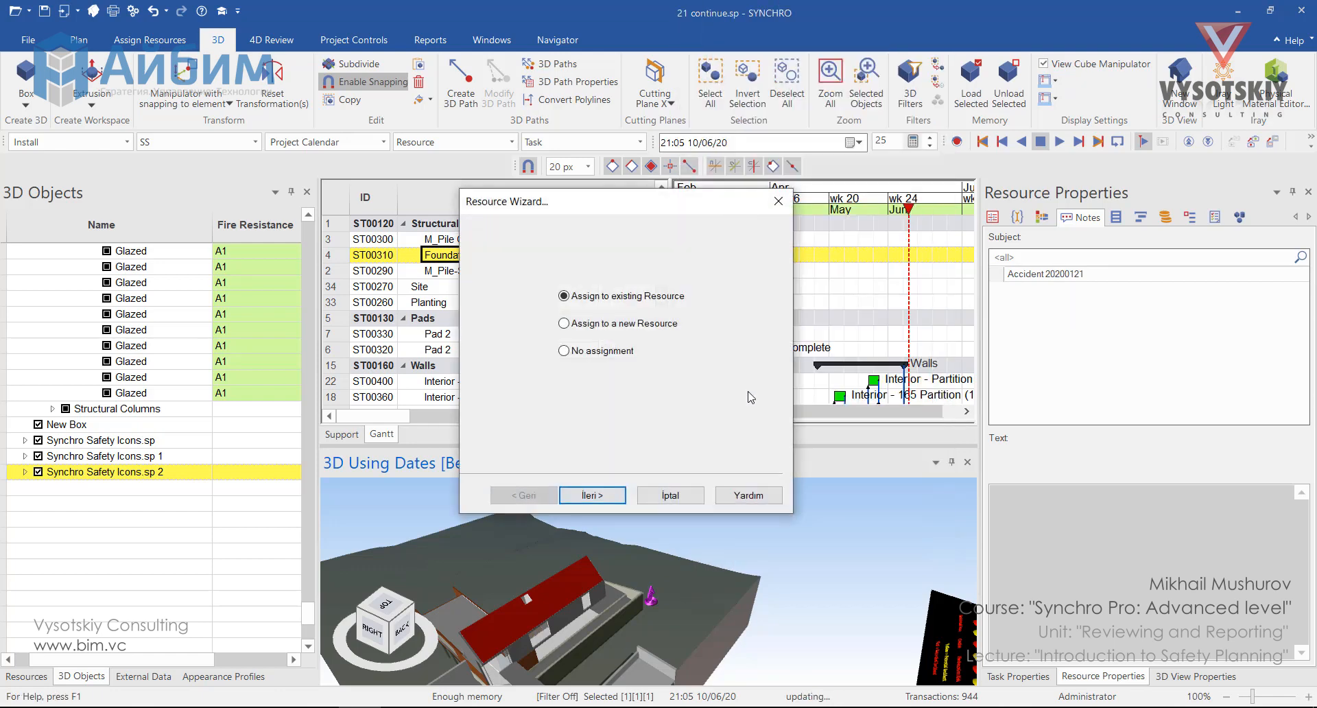
Assign the second red icon copy to the existing FallingMan Red resource in the Safety Icons group.
click(614, 500)
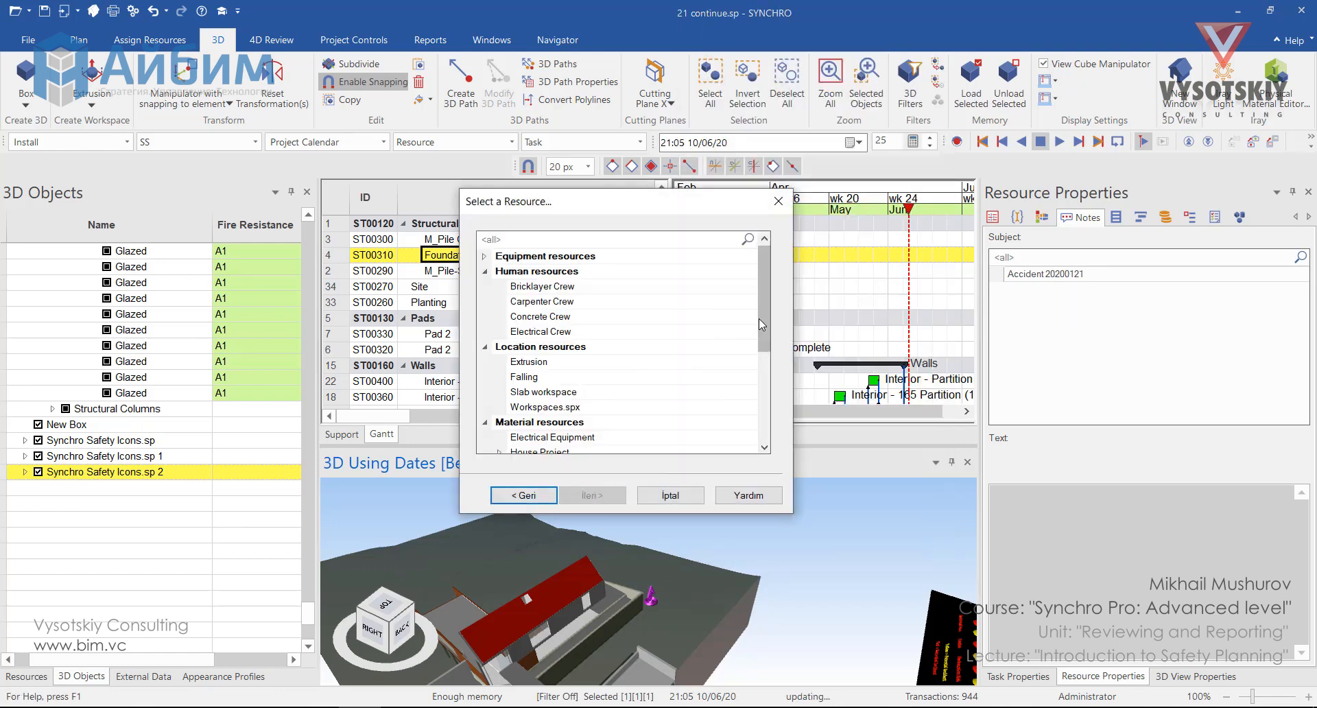
drag(759, 319, 761, 418)
click(633, 433)
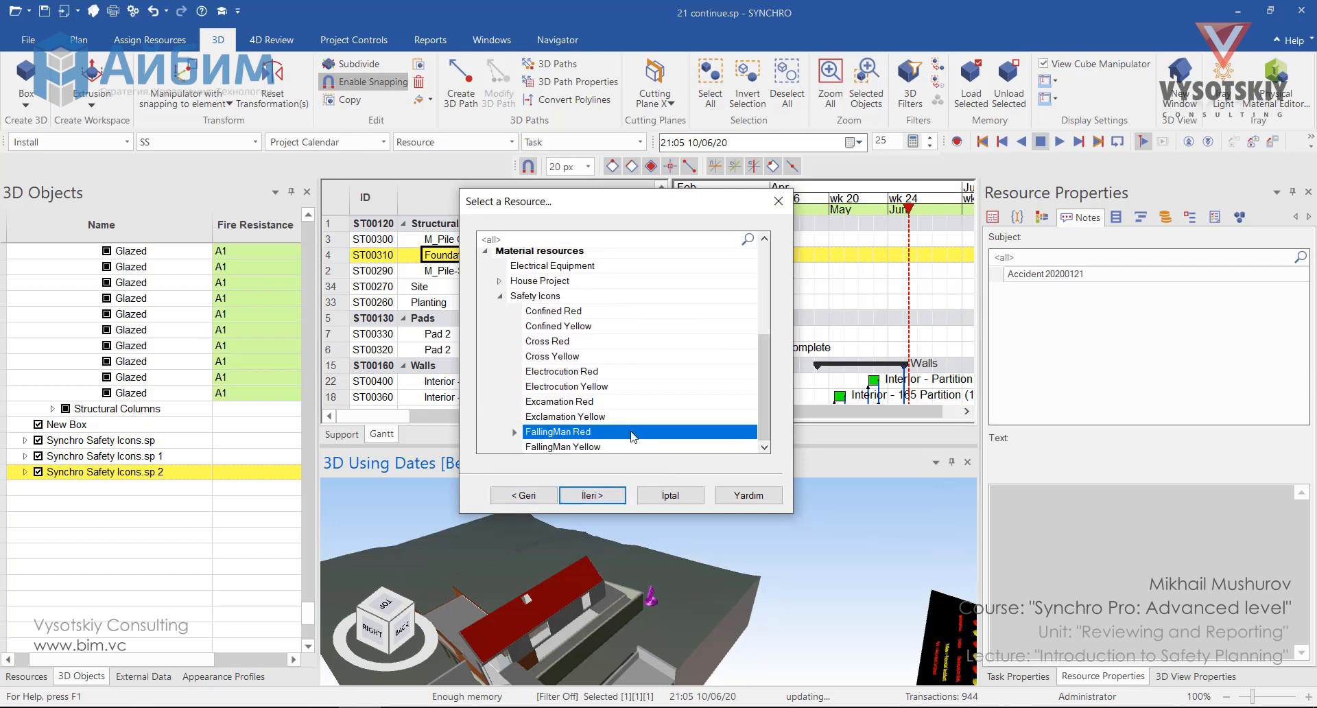
click(593, 495)
click(594, 496)
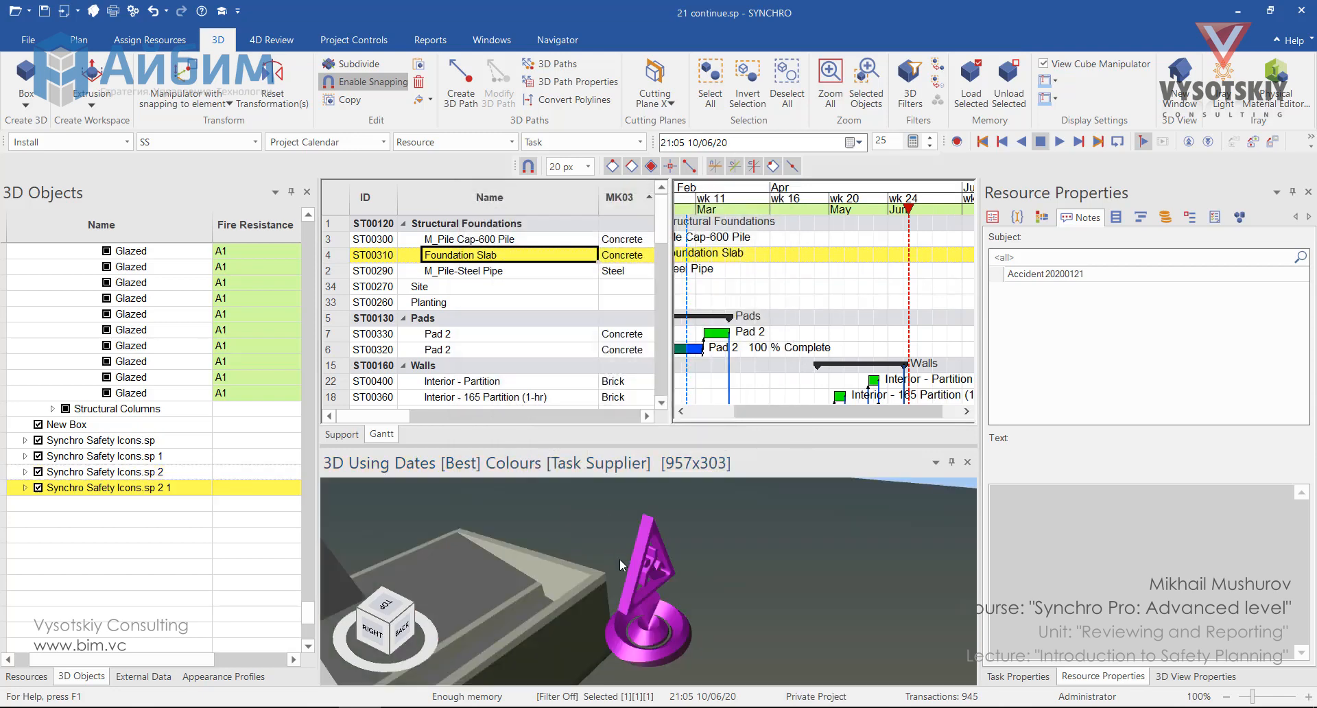
Move the second red icon copy from the terrain onto the red roof of the house with the Simple Manipulator.
scroll(529, 351, down, 5)
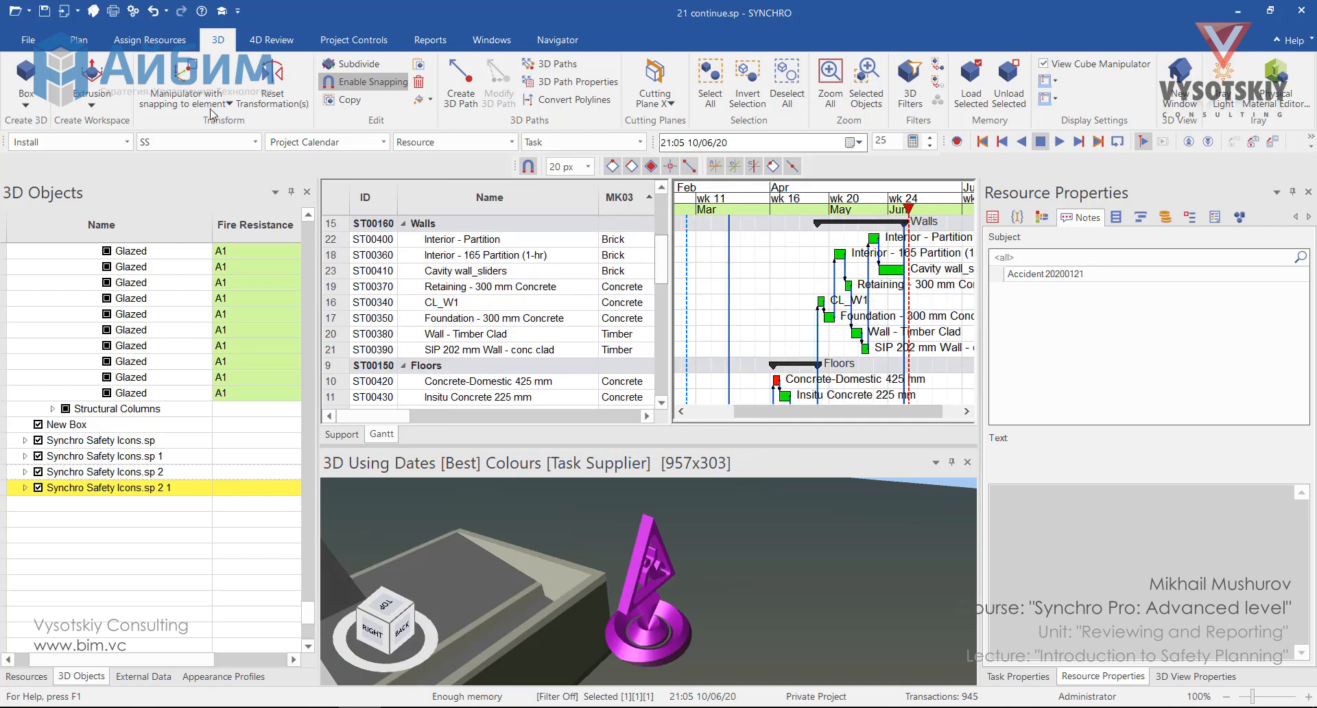
click(168, 87)
scroll(618, 583, down, 5)
middle_drag(597, 599, 682, 630)
scroll(682, 624, down, 3)
middle_drag(597, 610, 658, 535)
drag(652, 519, 729, 504)
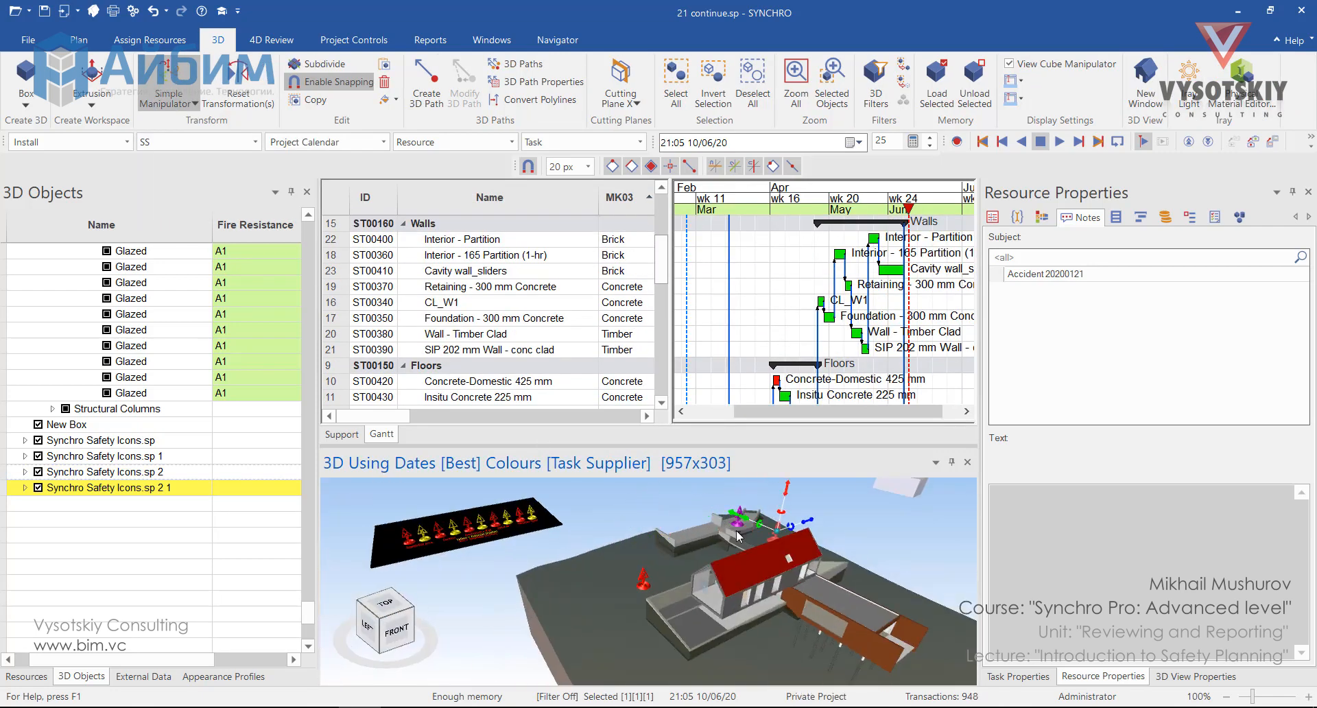
middle_drag(787, 508, 878, 585)
Add a second note titled Roofing accident 20200620 to the resource, with text beginning "Worker fell down from".
right_click(1048, 344)
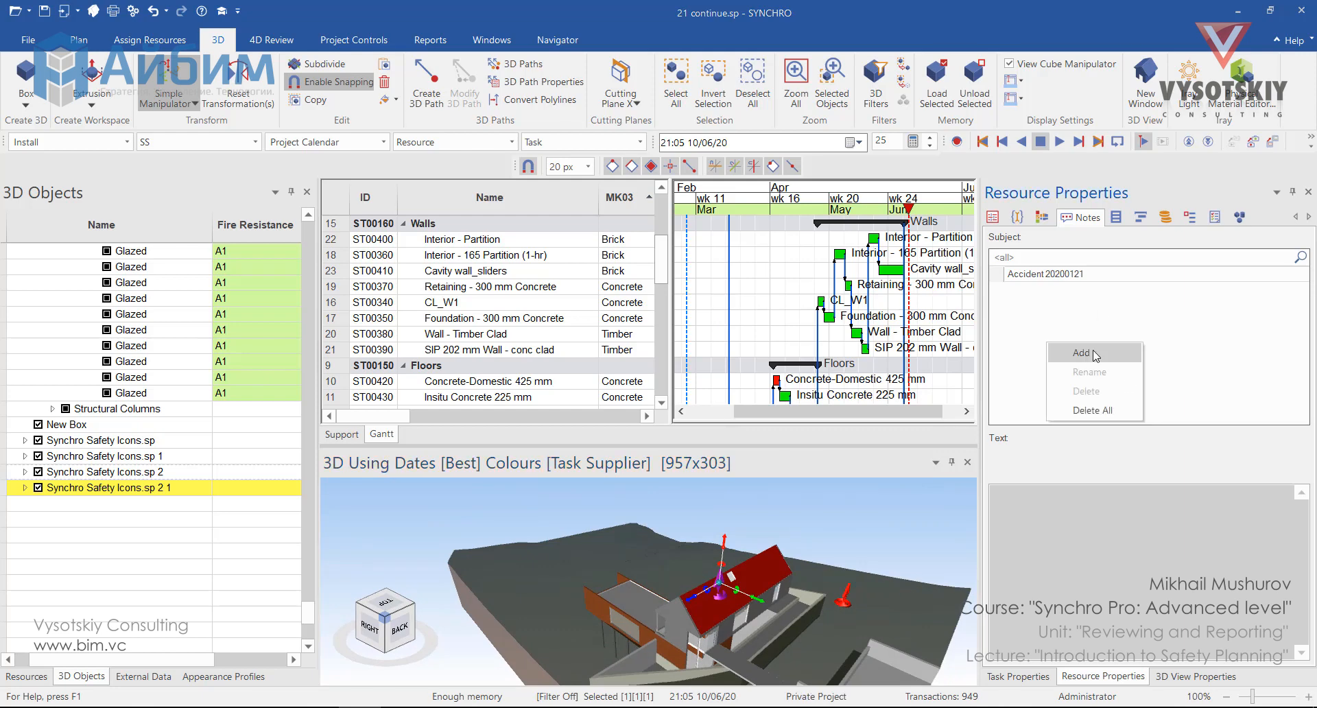
click(1081, 353)
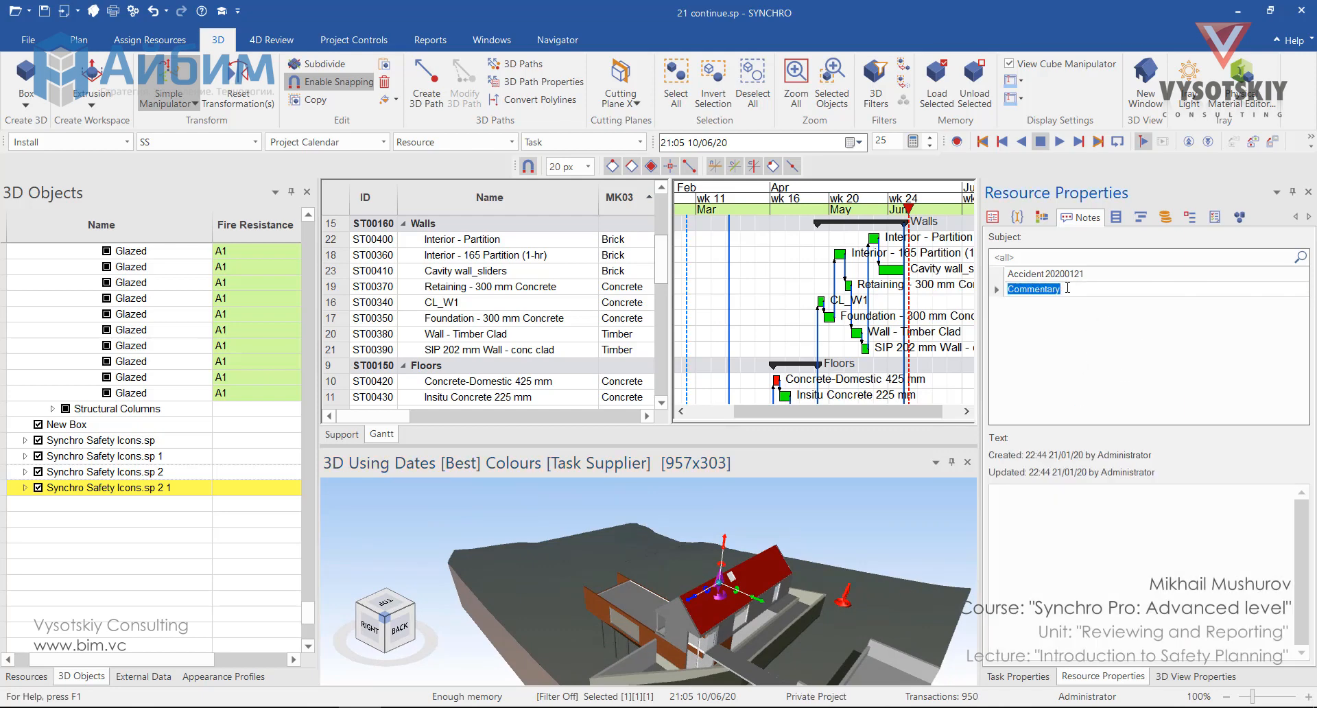
text(Roofing accident 20200620)
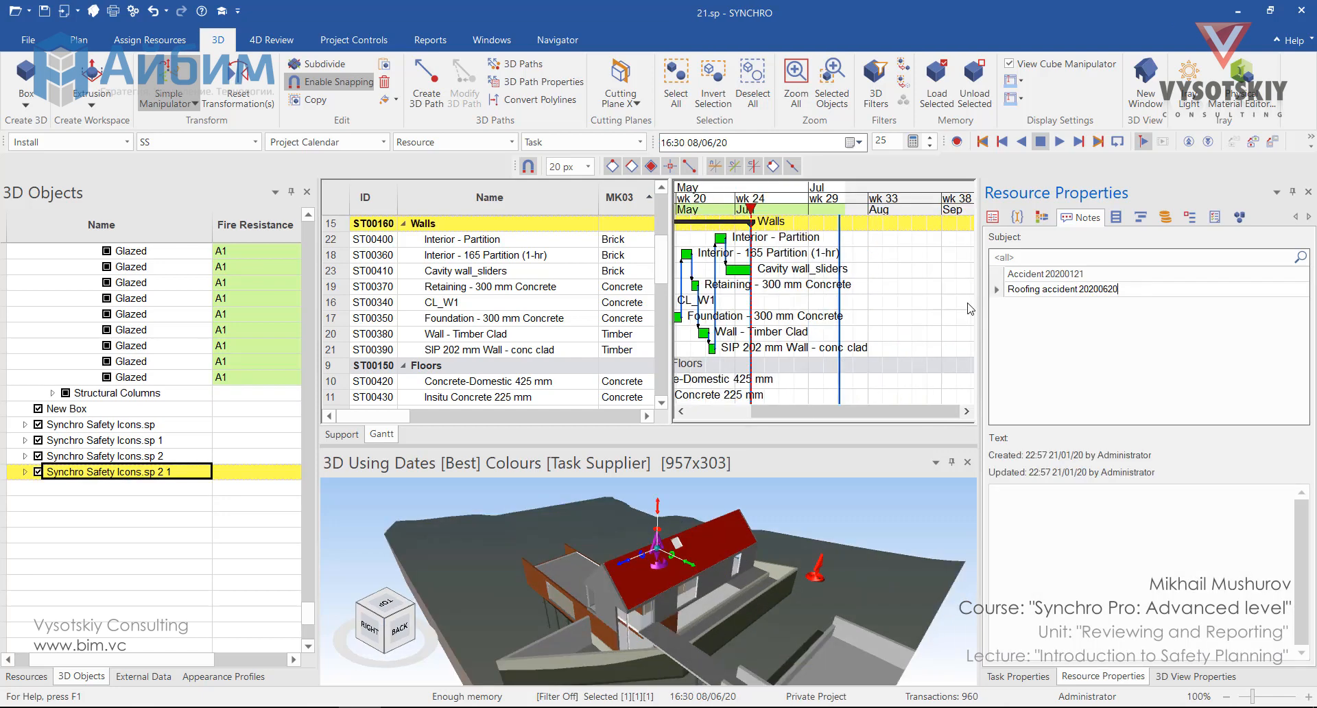
click(1024, 495)
text(Worker fell)
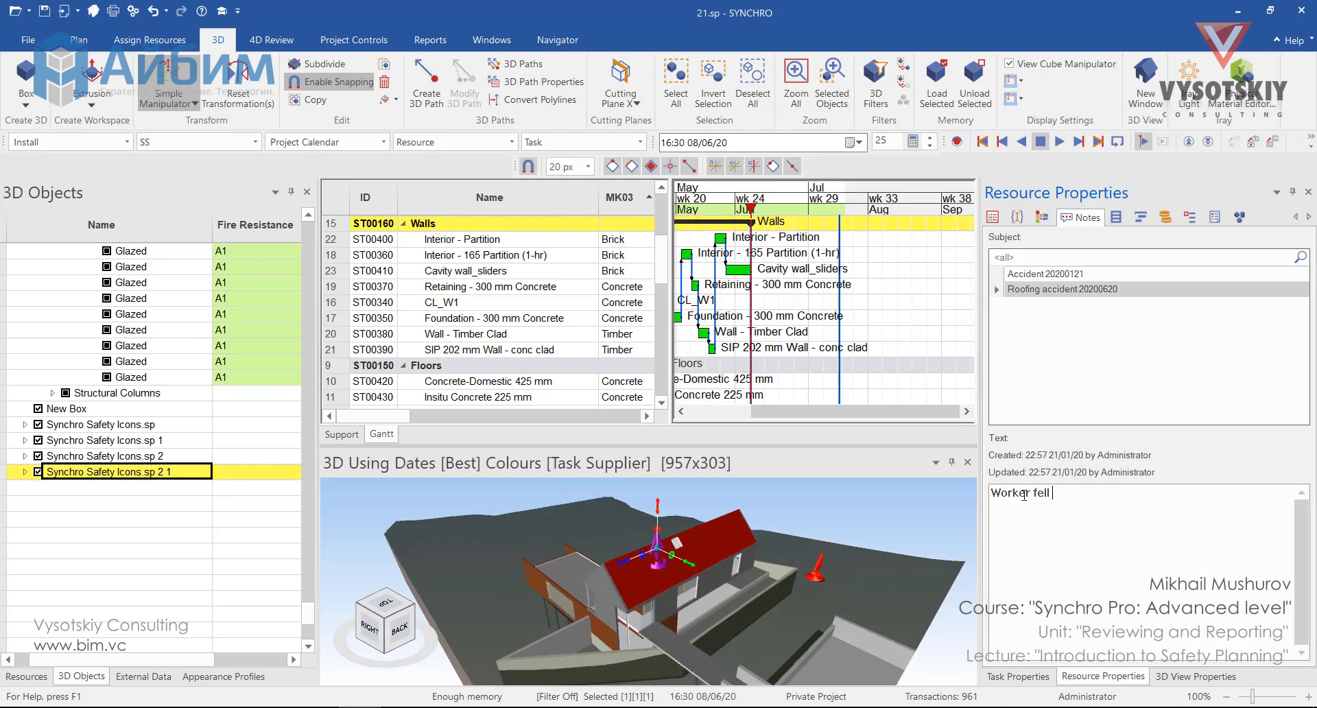
text( down from th)
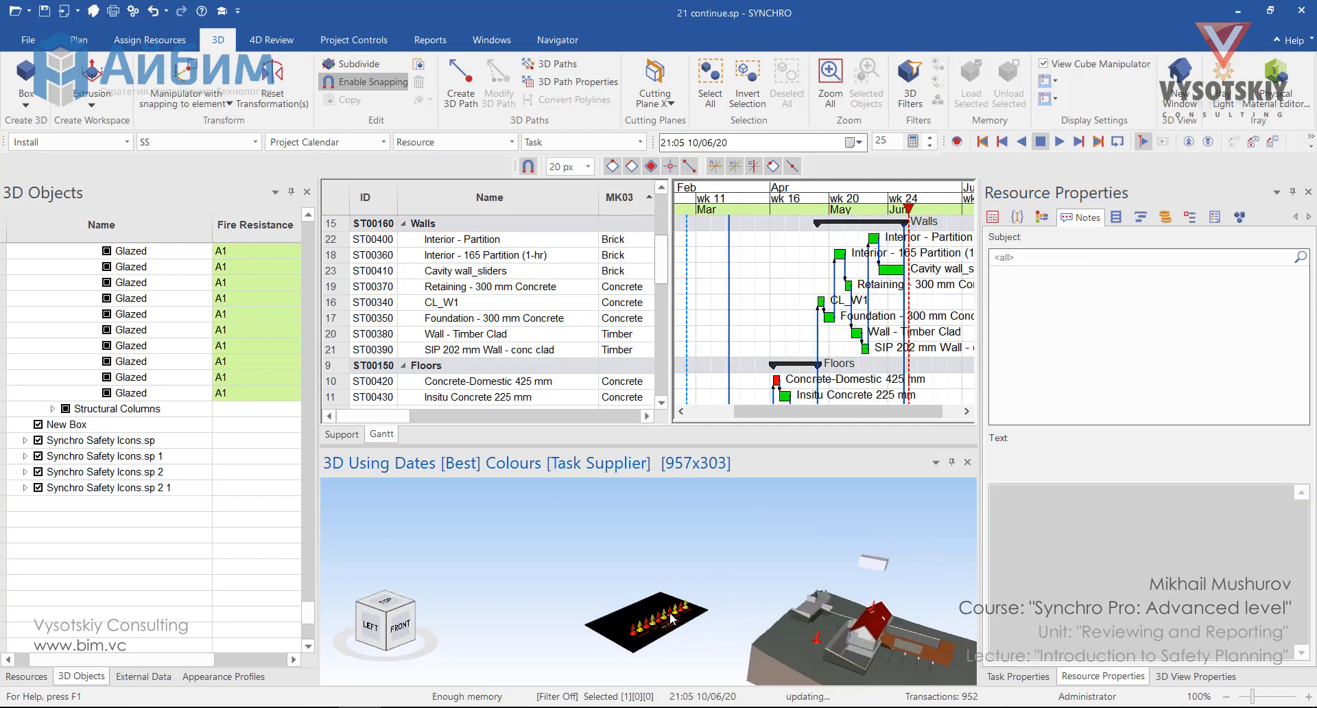
Select the original red falling-man icon on the icon board and open its Roofing accident 20200610 note to read the text.
scroll(676, 621, up, 5)
click(692, 638)
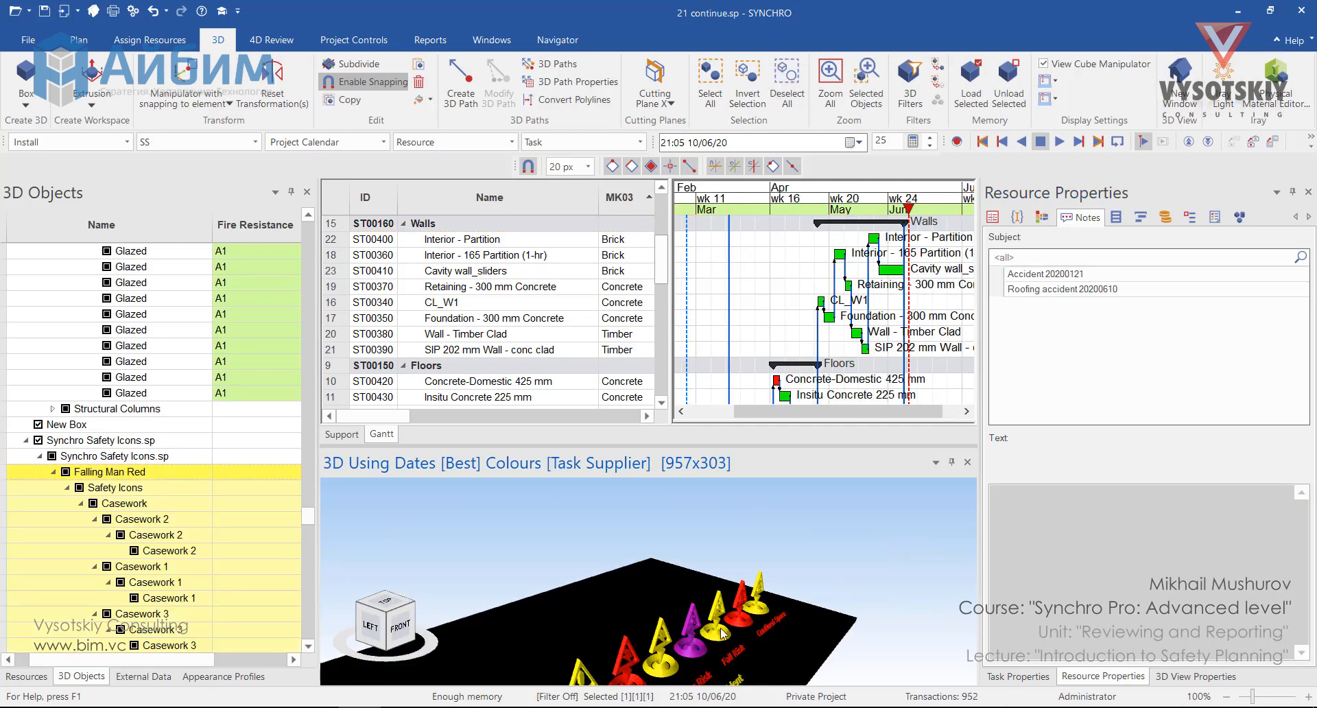
click(1129, 288)
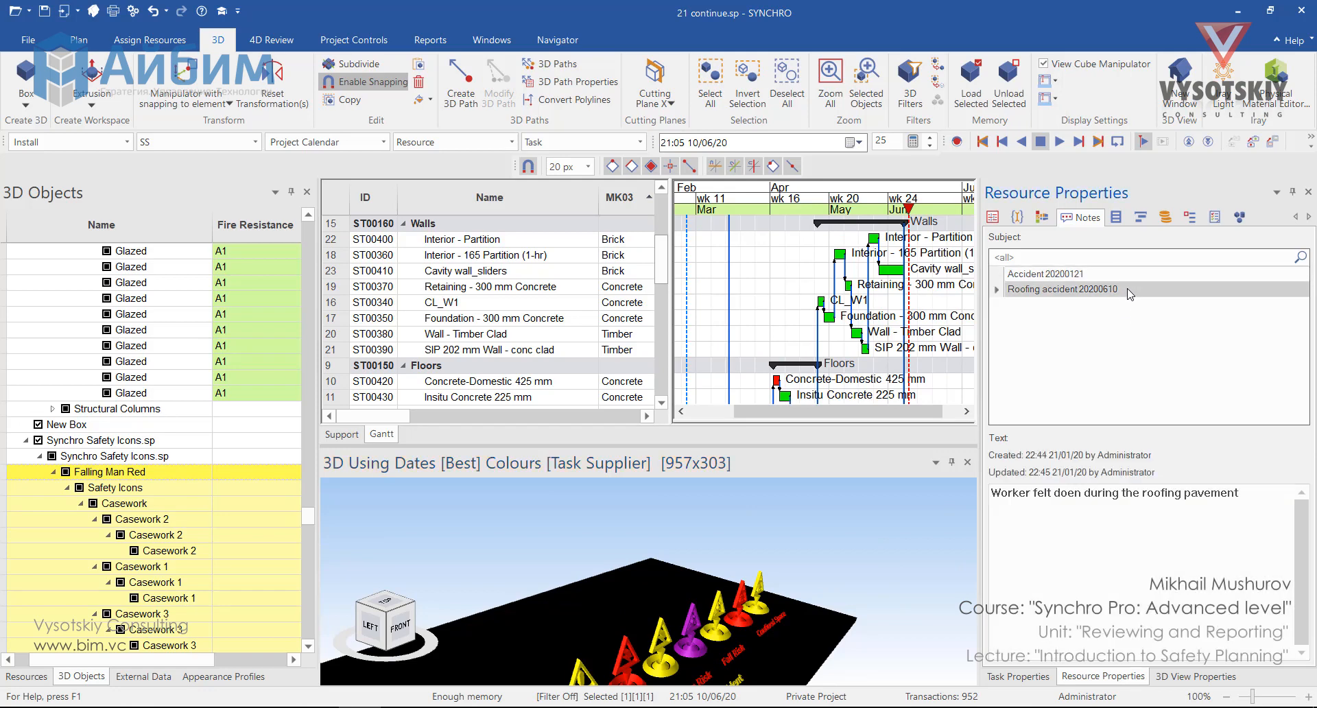